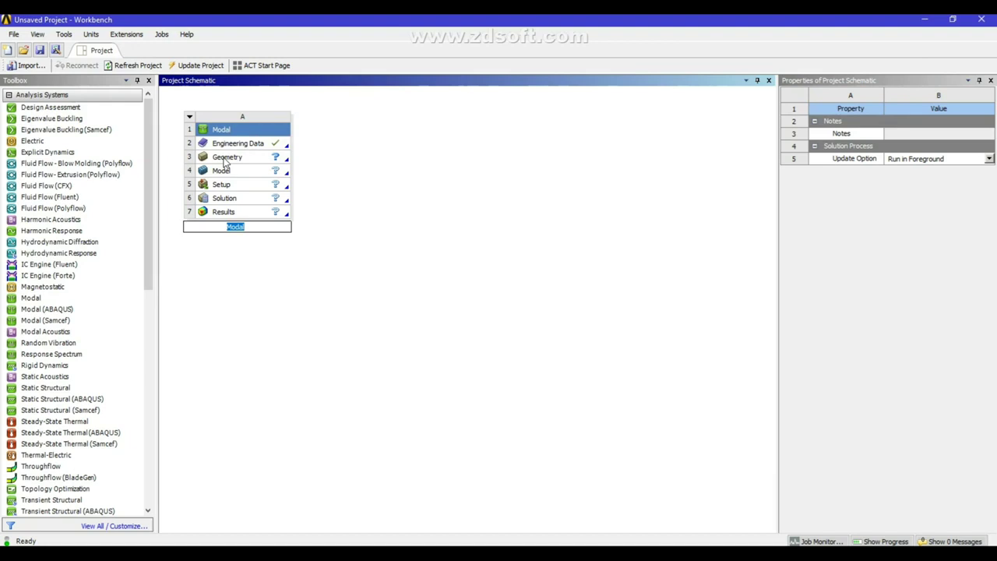
- Open the Modal system's geometry in DesignModeler and set the length unit to Meter
{"action": "double_click", "coordinate": [226, 157]}
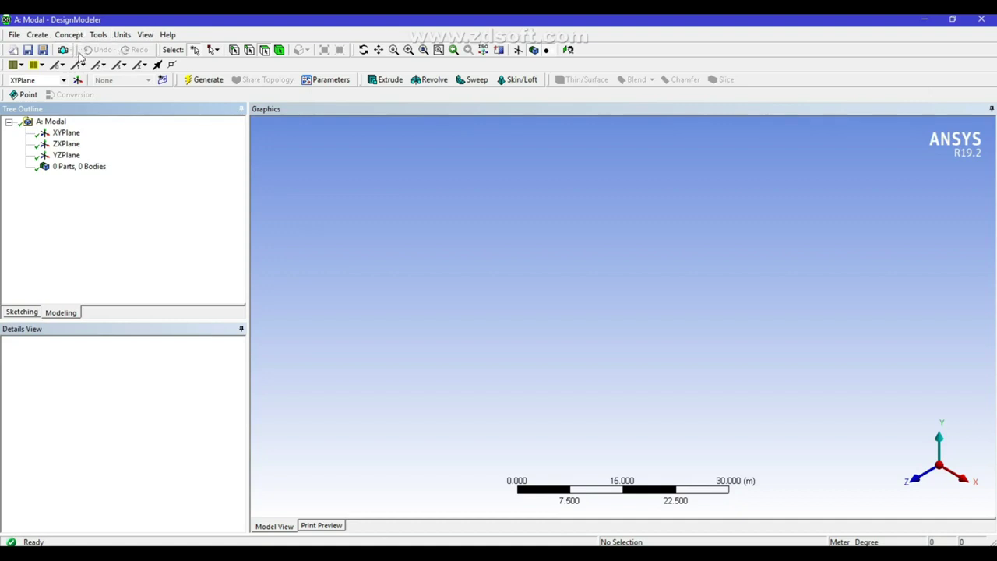
{"action": "left_click", "coordinate": [122, 35]}
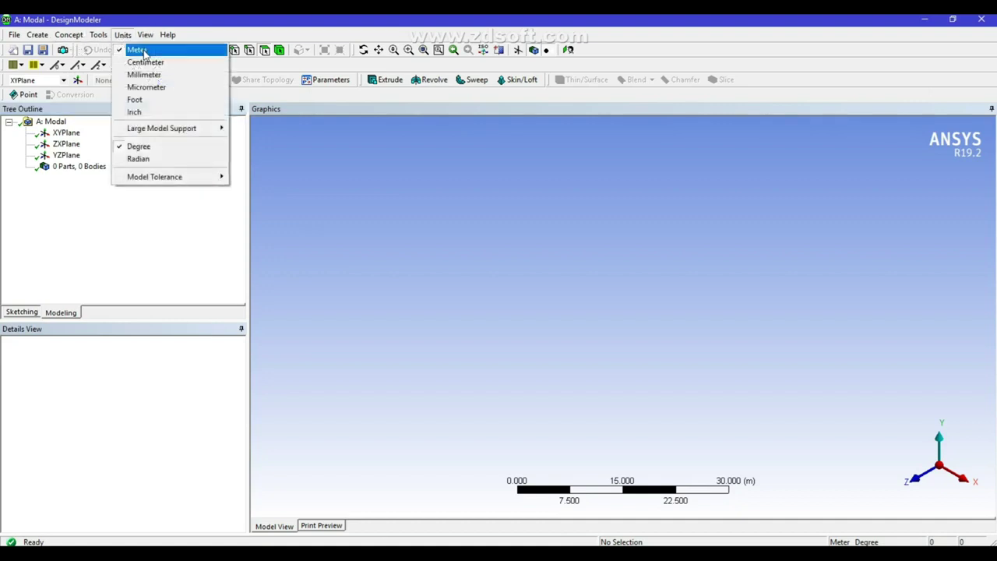
{"action": "left_click", "coordinate": [143, 50]}
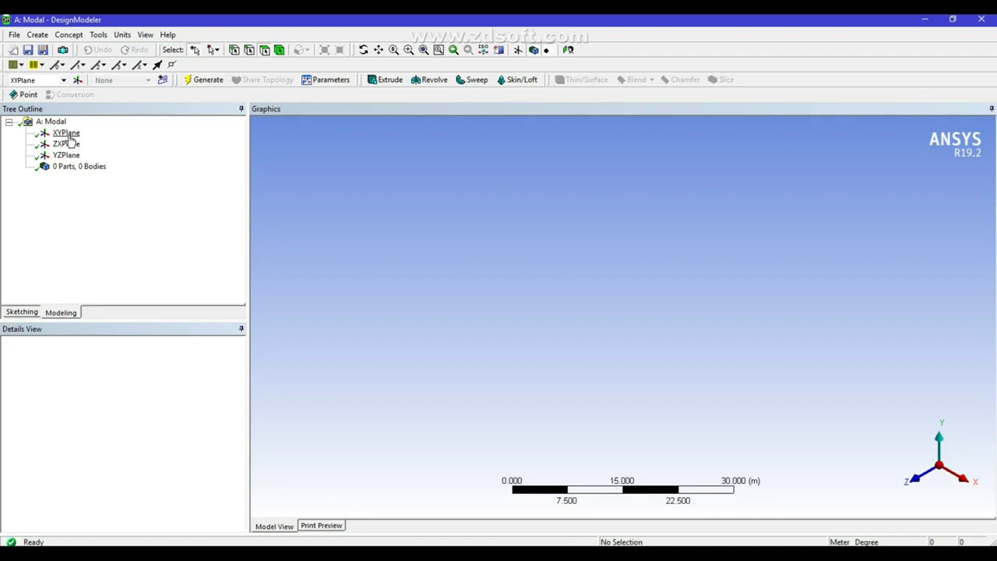
- On the XY plane, sketch two stacked vertical lines from the origin up the Y axis, ending at about 2.4 m and 3.9 m
{"action": "left_click", "coordinate": [66, 133]}
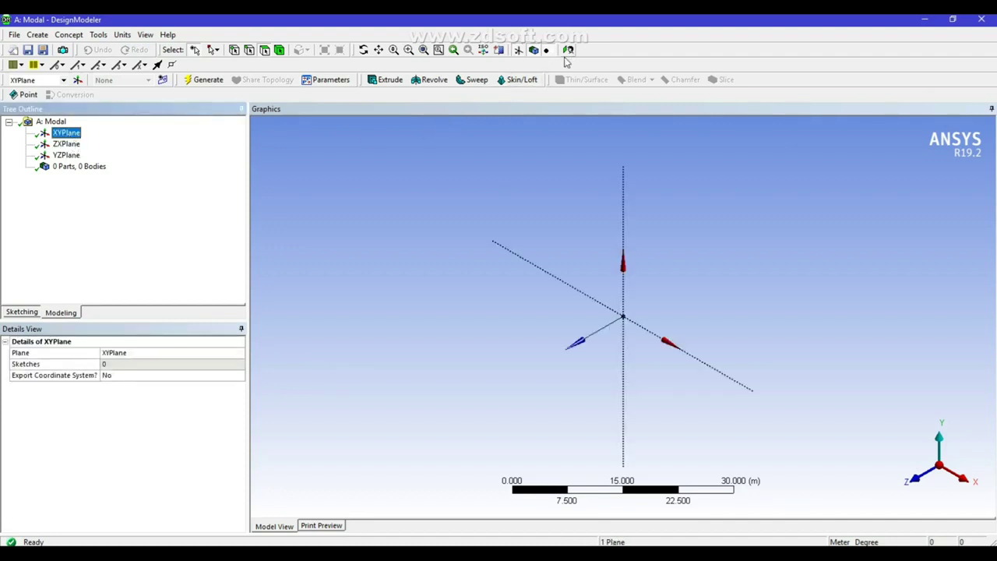
{"action": "left_click", "coordinate": [568, 50]}
{"action": "left_click", "coordinate": [16, 312]}
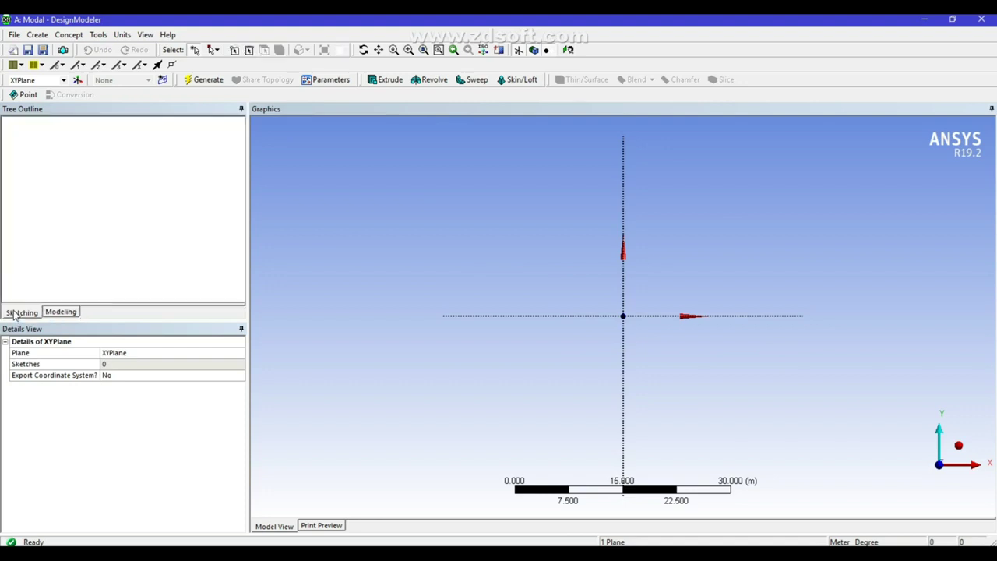
{"action": "left_click", "coordinate": [24, 137]}
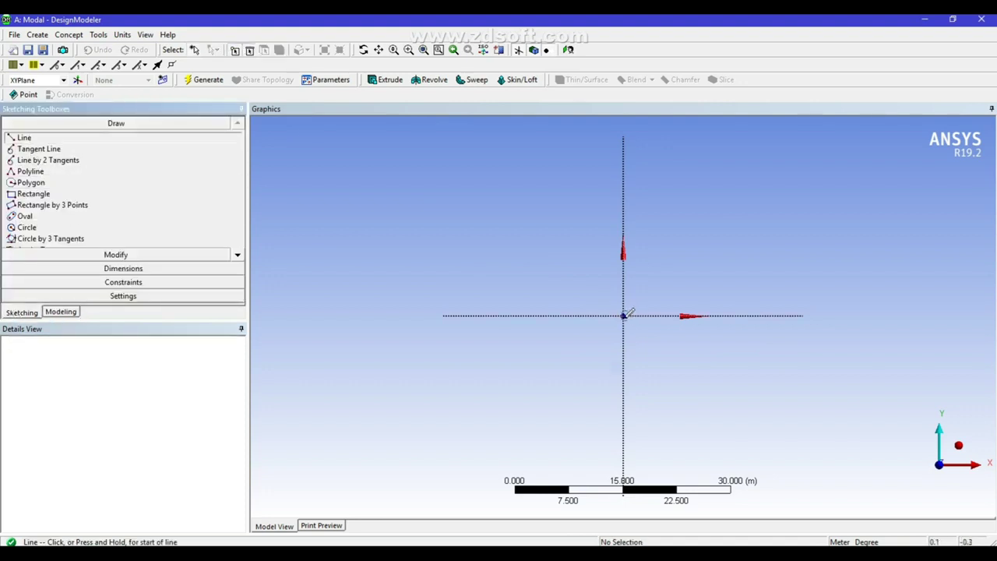
{"action": "scroll", "coordinate": [627, 313], "scroll_direction": "up", "scroll_amount": 6}
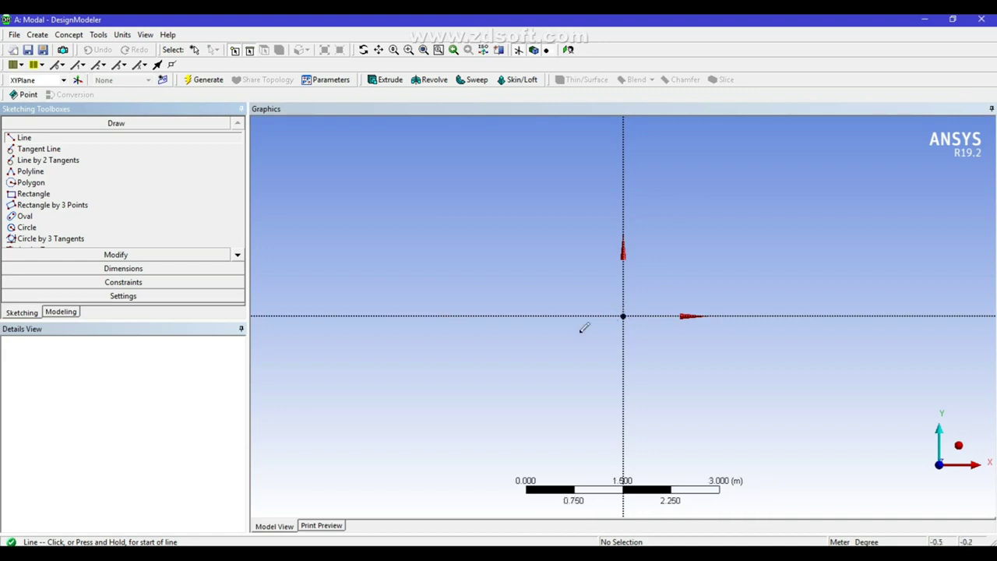
{"action": "scroll", "coordinate": [628, 318], "scroll_direction": "down", "scroll_amount": 1}
{"action": "scroll", "coordinate": [627, 317], "scroll_direction": "down", "scroll_amount": 1}
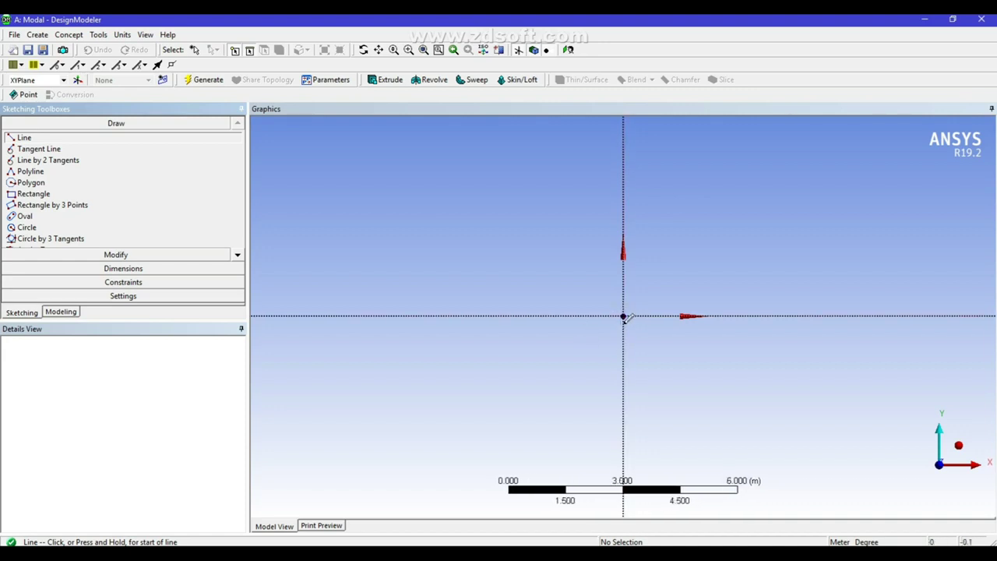
{"action": "left_click", "coordinate": [623, 315]}
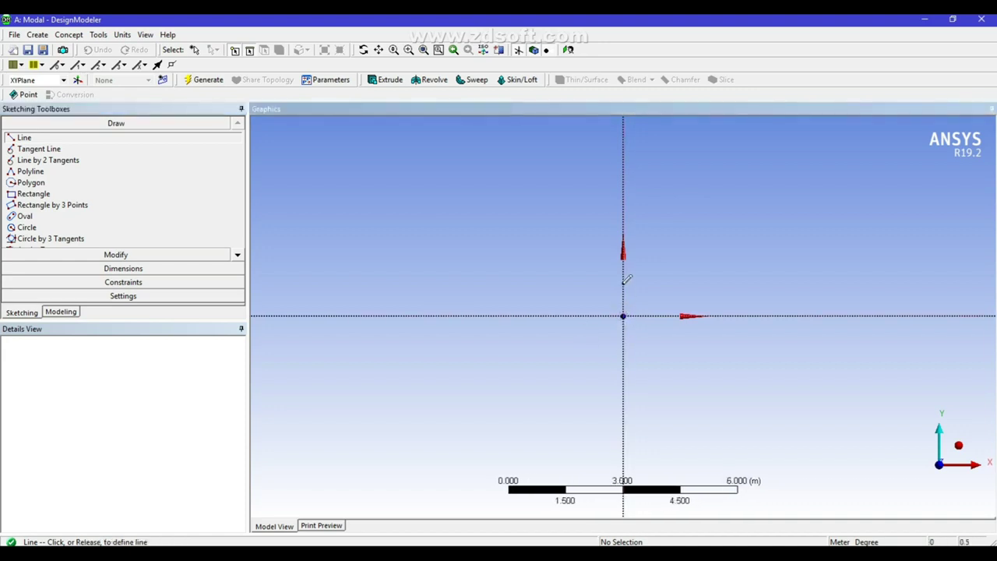
{"action": "left_click", "coordinate": [623, 221]}
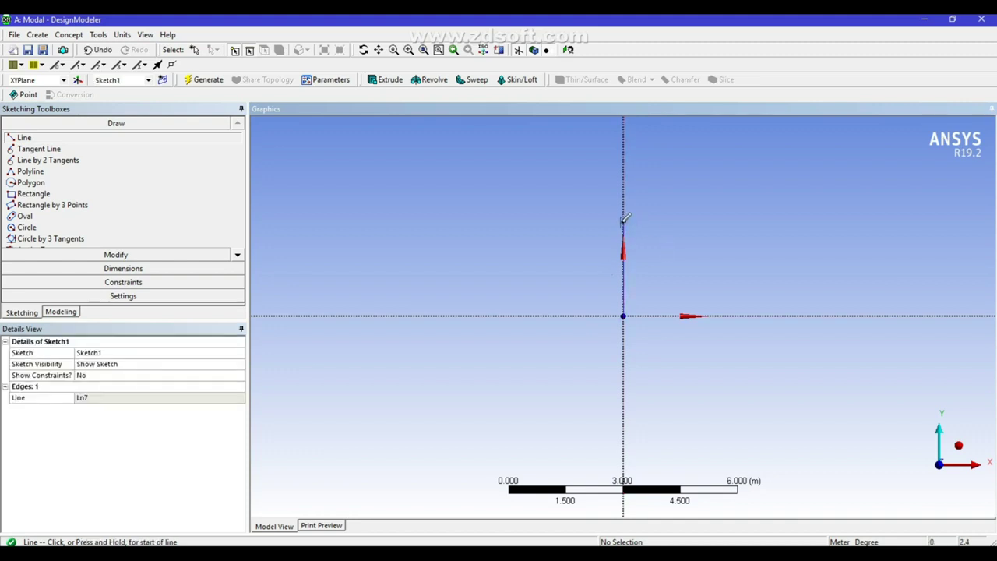
{"action": "left_click", "coordinate": [623, 221]}
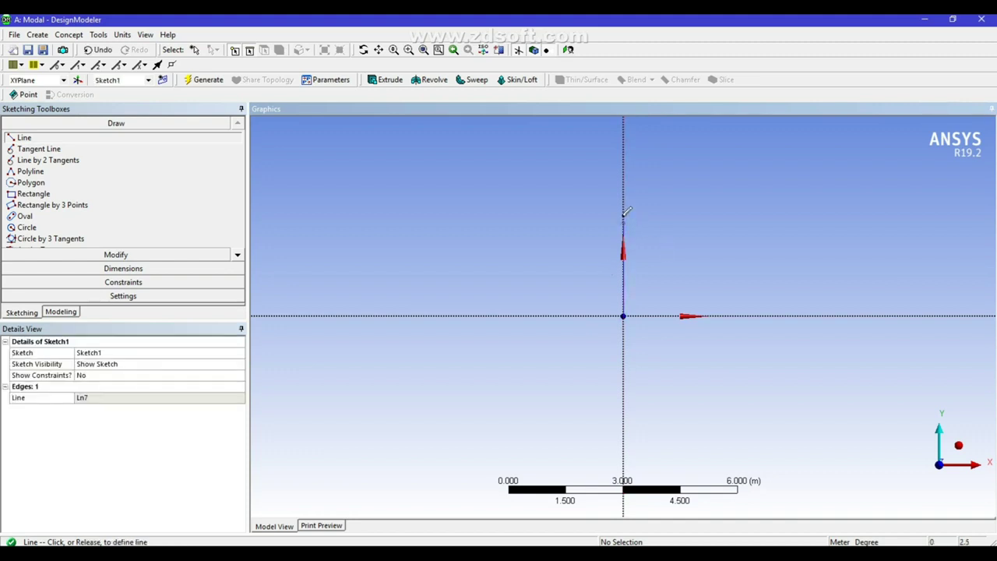
{"action": "left_click", "coordinate": [628, 162]}
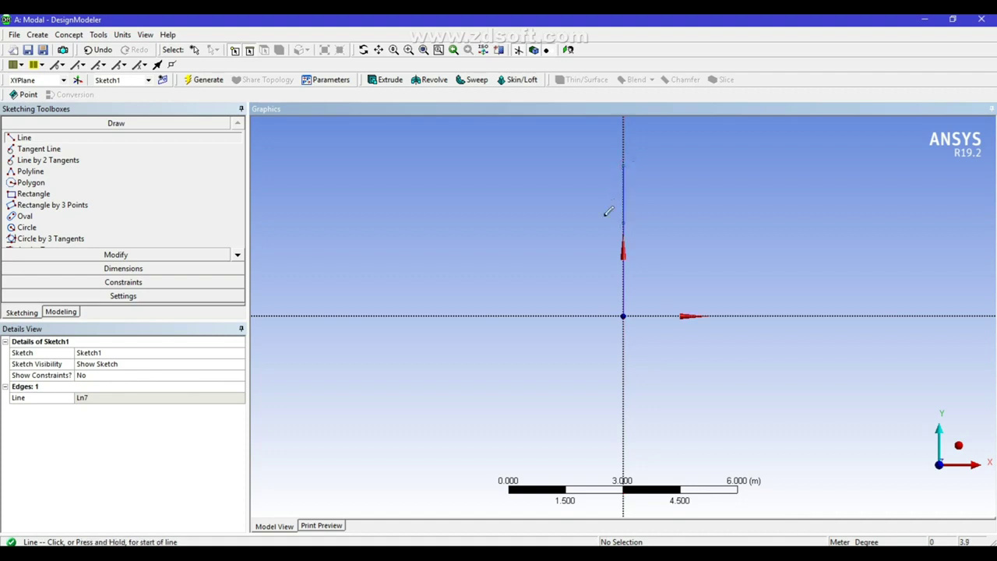
- Sketch two stacked vertical lines, each about 1.8 m long, starting on the X axis about 2.2 m to the negative side of the origin
{"action": "left_click", "coordinate": [539, 315]}
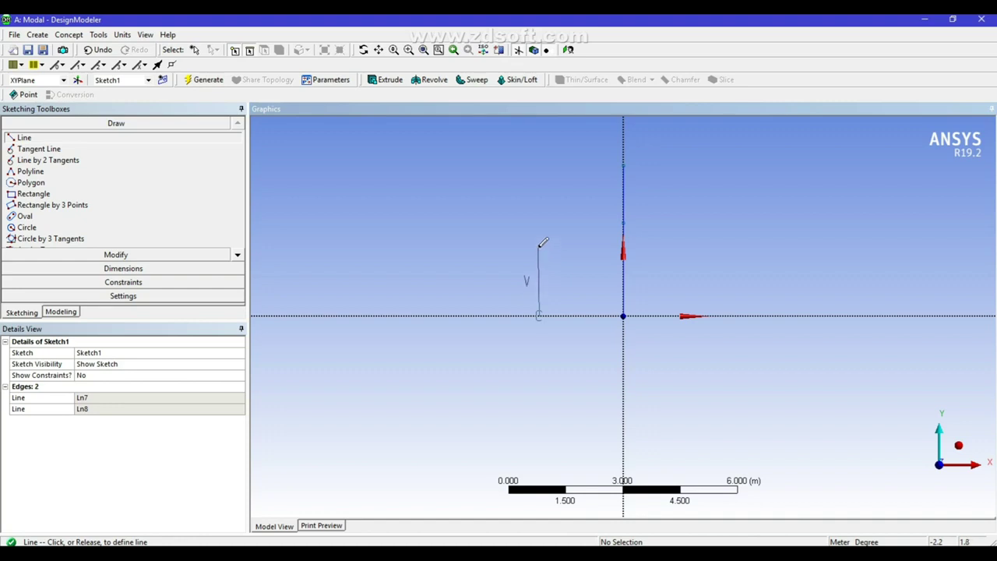
{"action": "left_click", "coordinate": [538, 246]}
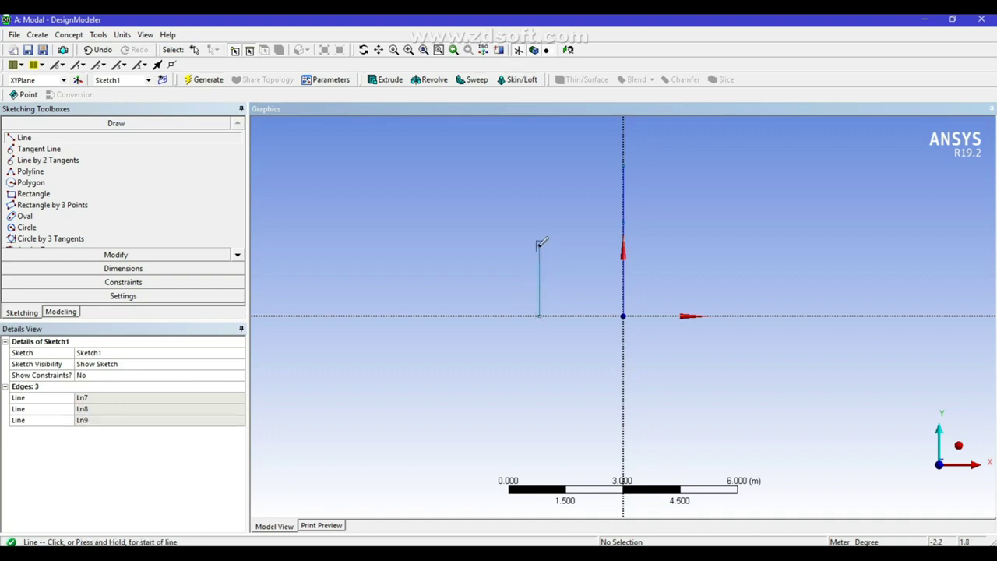
{"action": "left_click", "coordinate": [539, 247]}
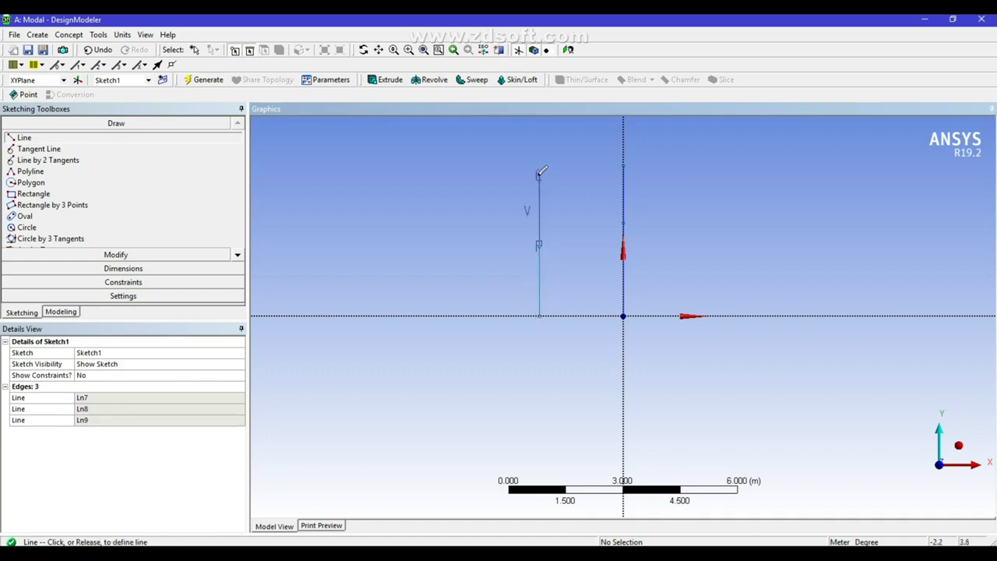
{"action": "left_click", "coordinate": [538, 173]}
- Connect the two columns with one line between their top ends and another between their intermediate joints
{"action": "left_click", "coordinate": [623, 163]}
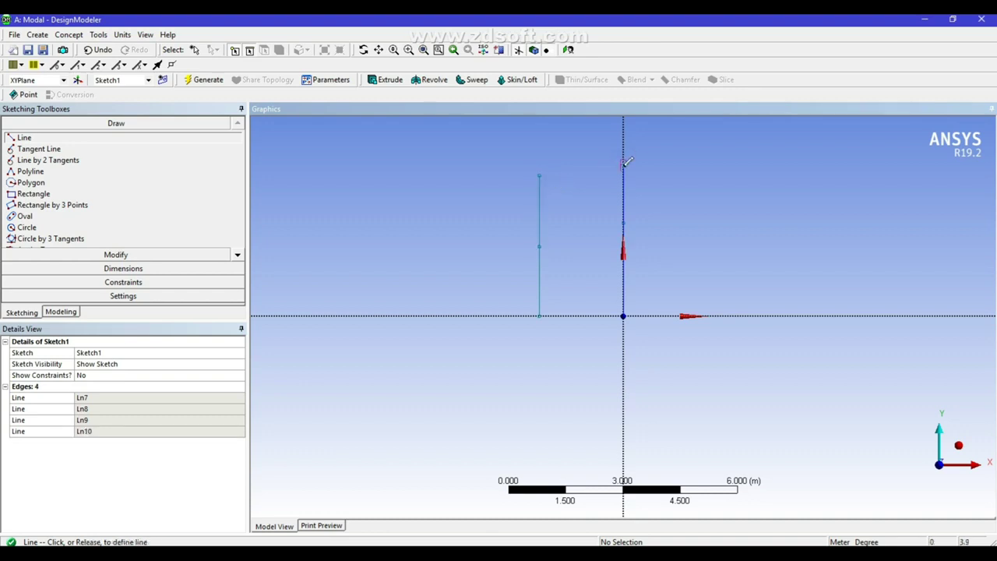
{"action": "left_click", "coordinate": [539, 173]}
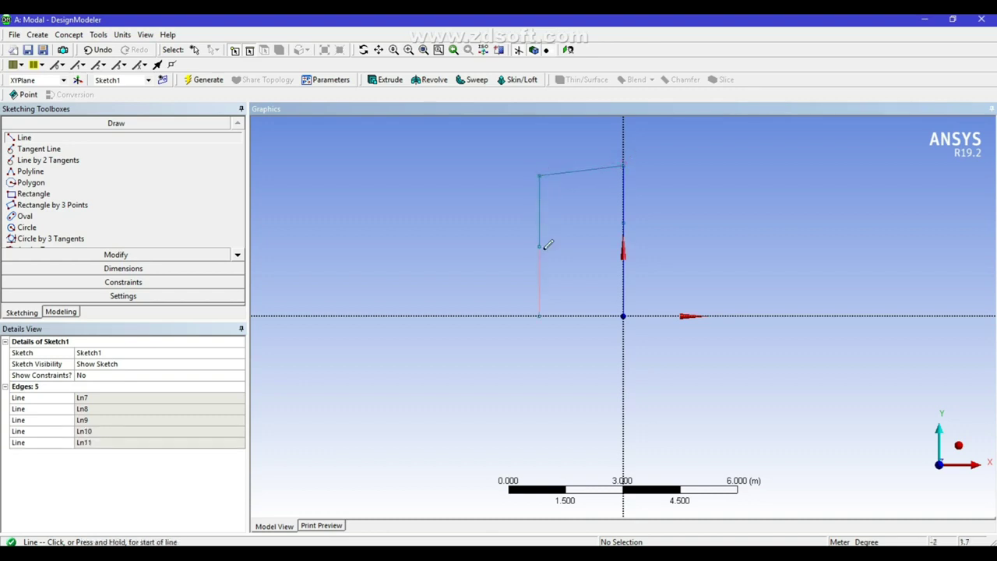
{"action": "left_click", "coordinate": [538, 244]}
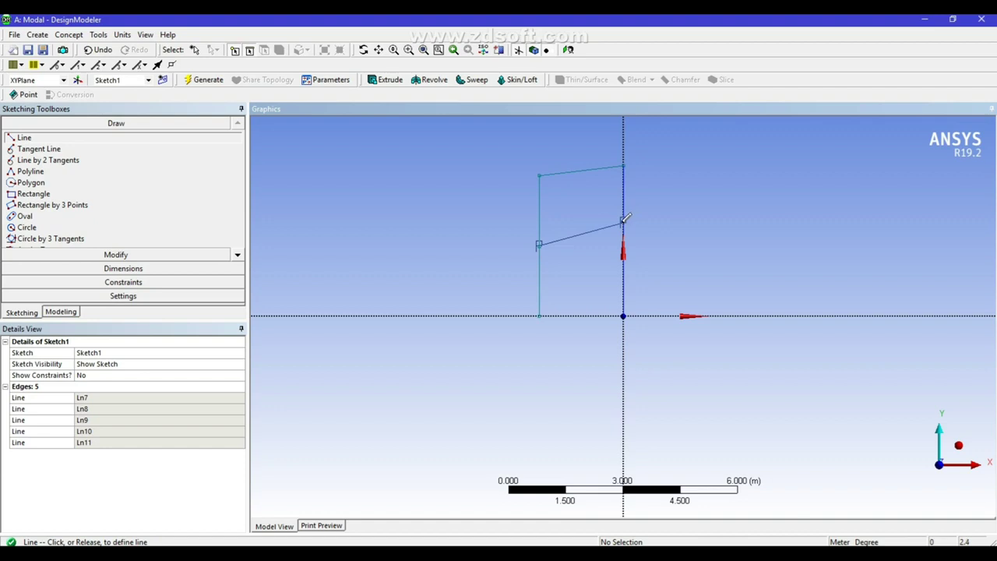
{"action": "left_click", "coordinate": [622, 223]}
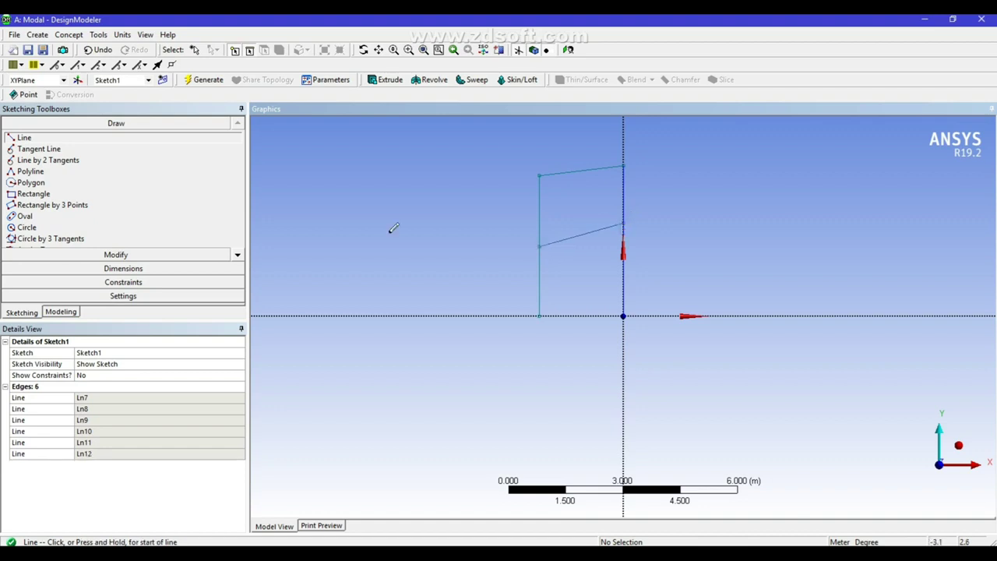
- Apply Equal Length constraints between the two lower column lines and between the two upper column lines
{"action": "left_click", "coordinate": [138, 282]}
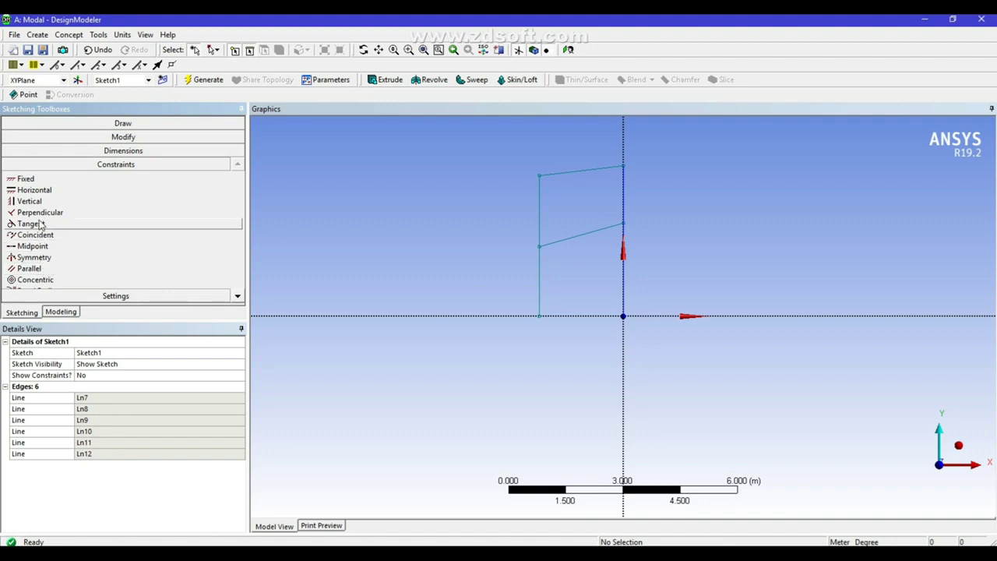
{"action": "left_click", "coordinate": [239, 297]}
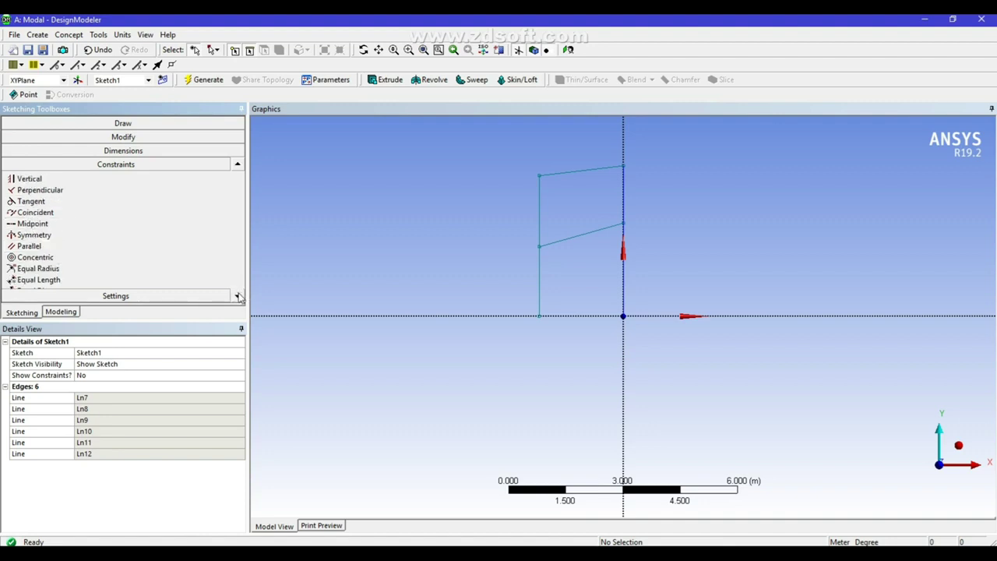
{"action": "left_click", "coordinate": [39, 280]}
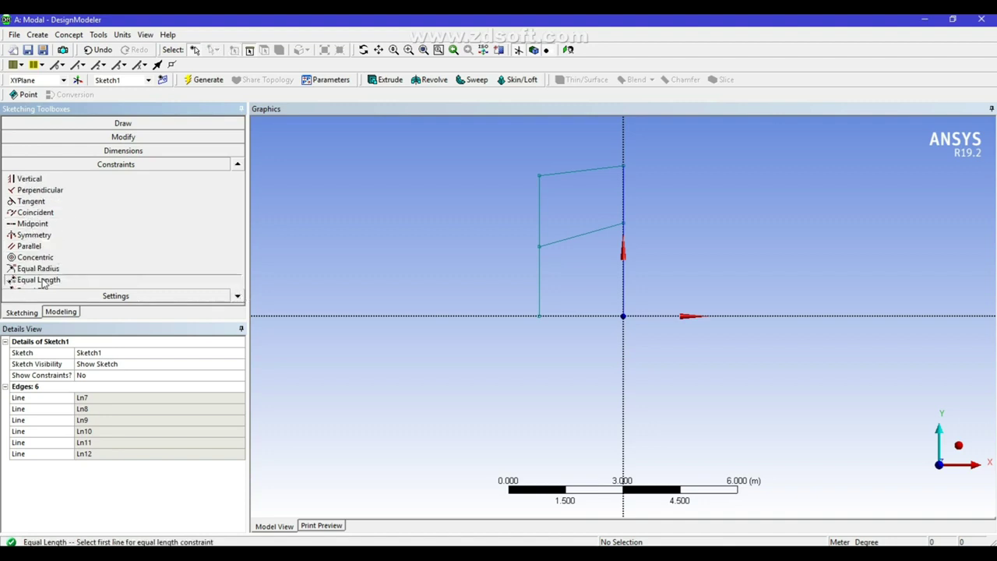
{"action": "left_click", "coordinate": [539, 276]}
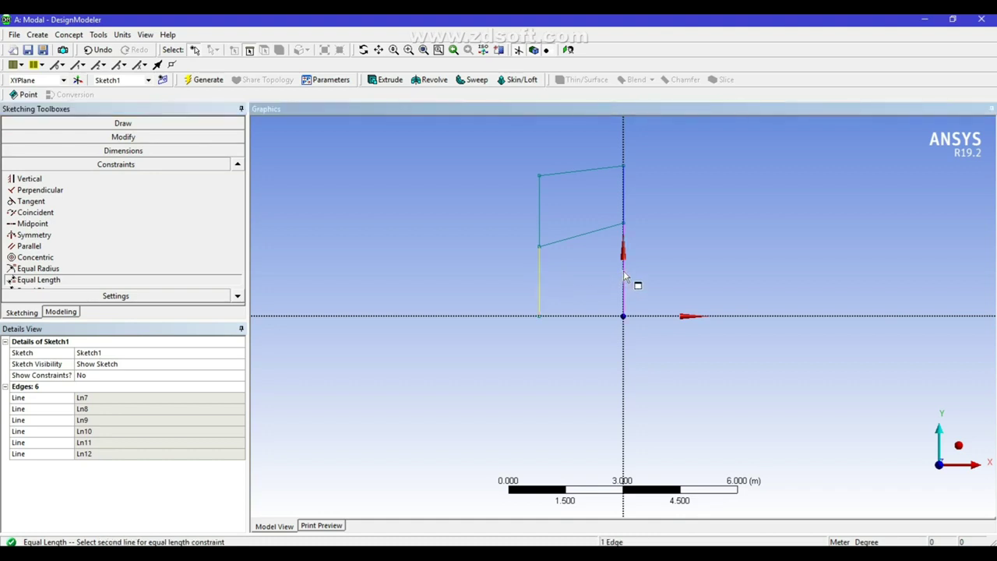
{"action": "left_click", "coordinate": [624, 271]}
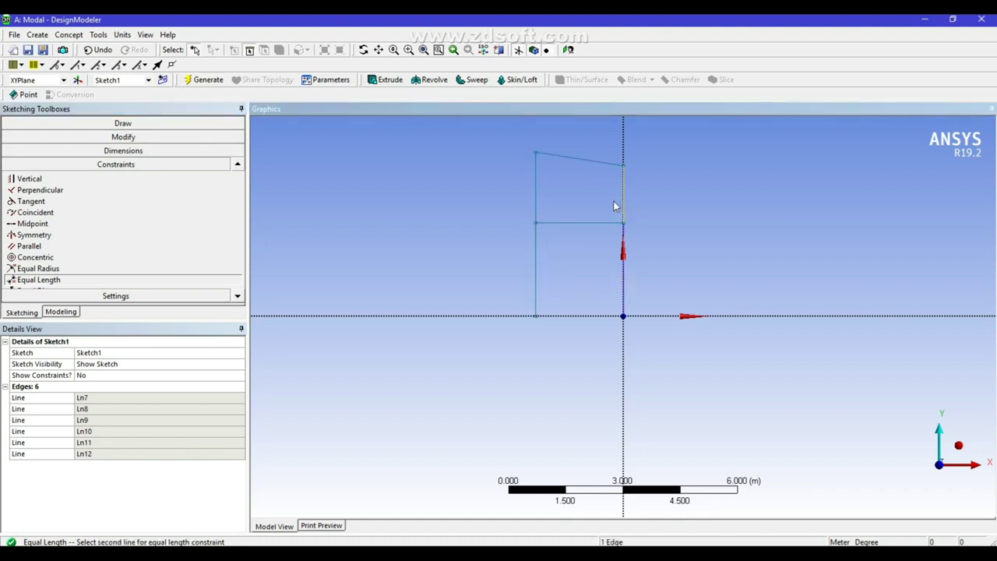
{"action": "left_click", "coordinate": [536, 187]}
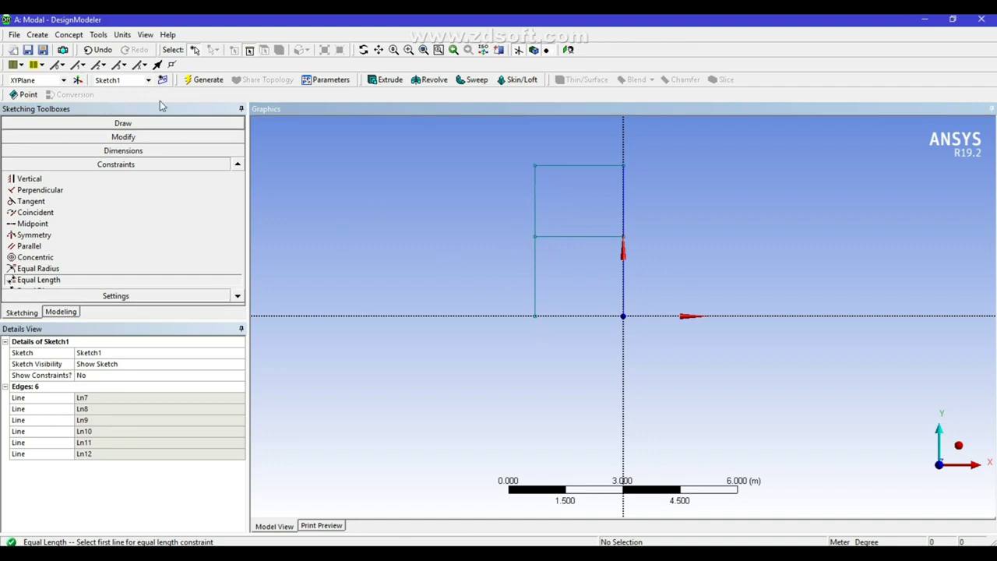
- Add general dimensions to the top beam and to the upper and lower lines of the column away from the Y axis
{"action": "left_click", "coordinate": [88, 151]}
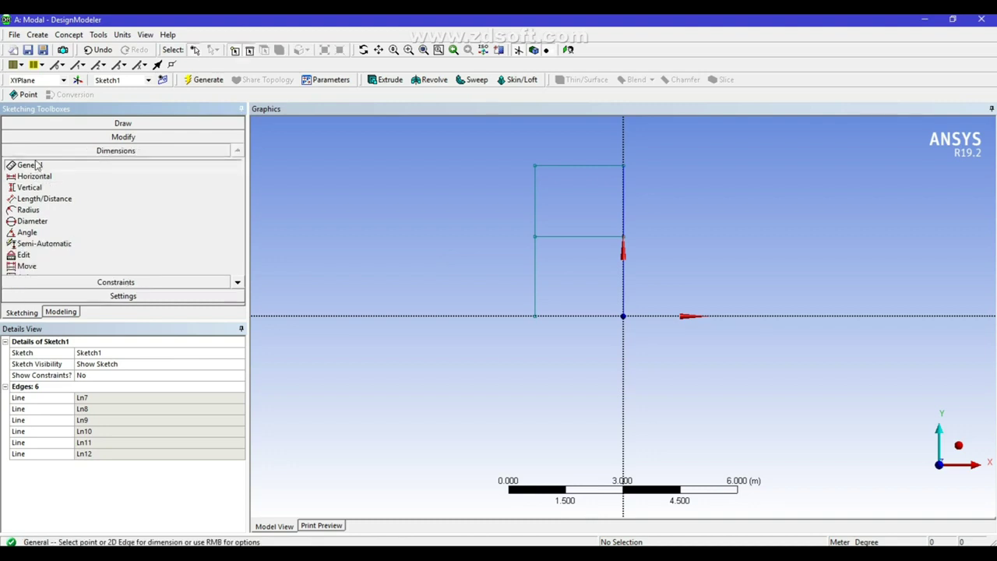
{"action": "left_click", "coordinate": [593, 172]}
{"action": "left_click", "coordinate": [584, 151]}
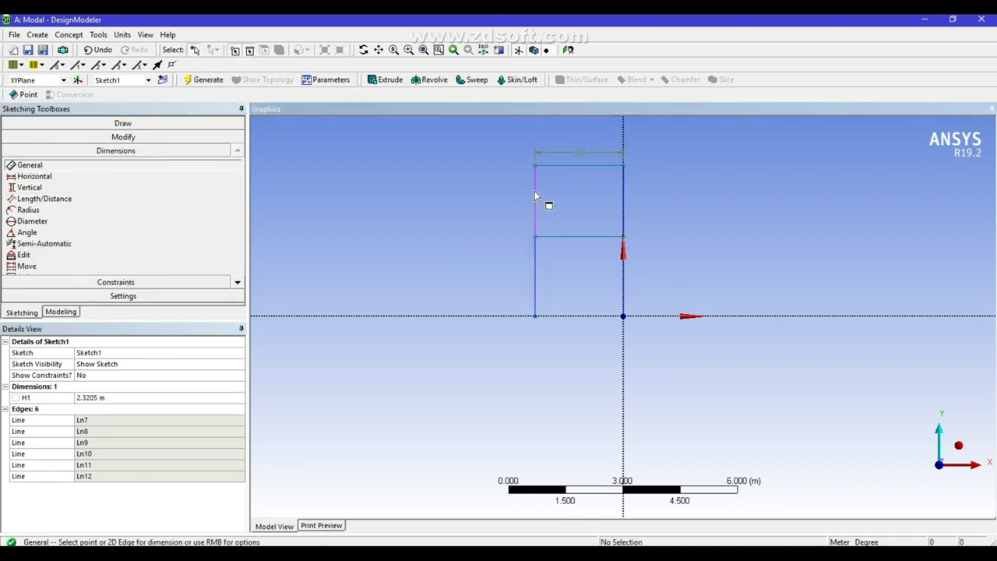
{"action": "left_click", "coordinate": [534, 196]}
{"action": "left_click", "coordinate": [515, 207]}
{"action": "left_click", "coordinate": [535, 274]}
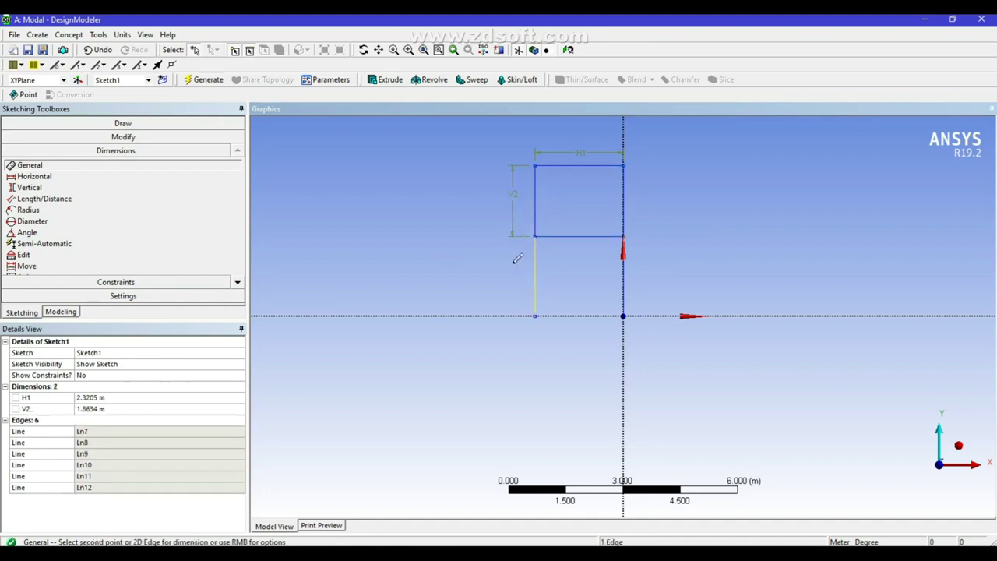
{"action": "left_click", "coordinate": [504, 264]}
- Set the beam length H1 to 6 m and the column heights V2 and V3 to 3 m each, and generate the model
{"action": "left_click", "coordinate": [101, 397]}
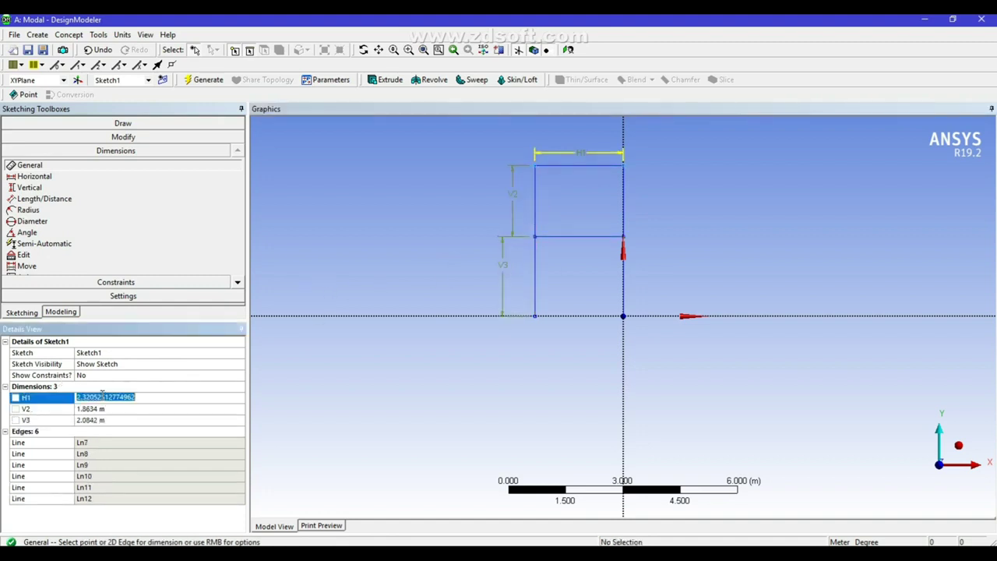
{"action": "type", "text": "6"}
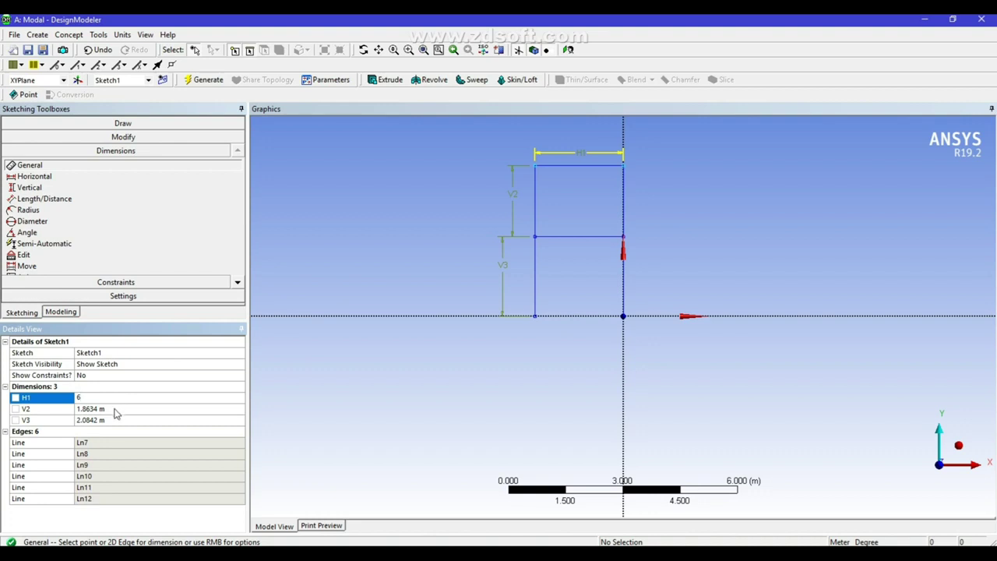
{"action": "left_click", "coordinate": [114, 409]}
{"action": "type", "text": "3"}
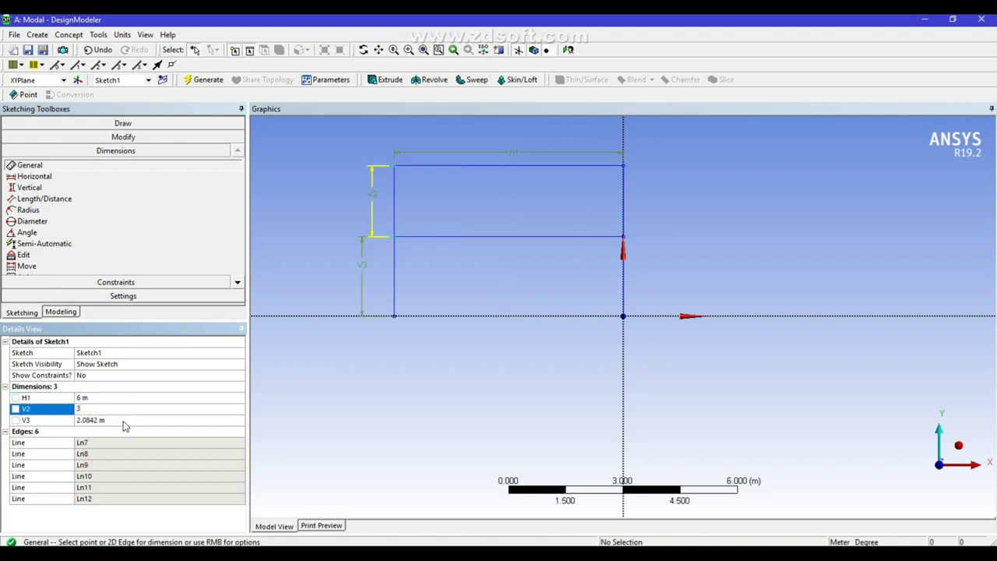
{"action": "left_click", "coordinate": [117, 420]}
{"action": "type", "text": "3"}
{"action": "key", "text": "Return"}
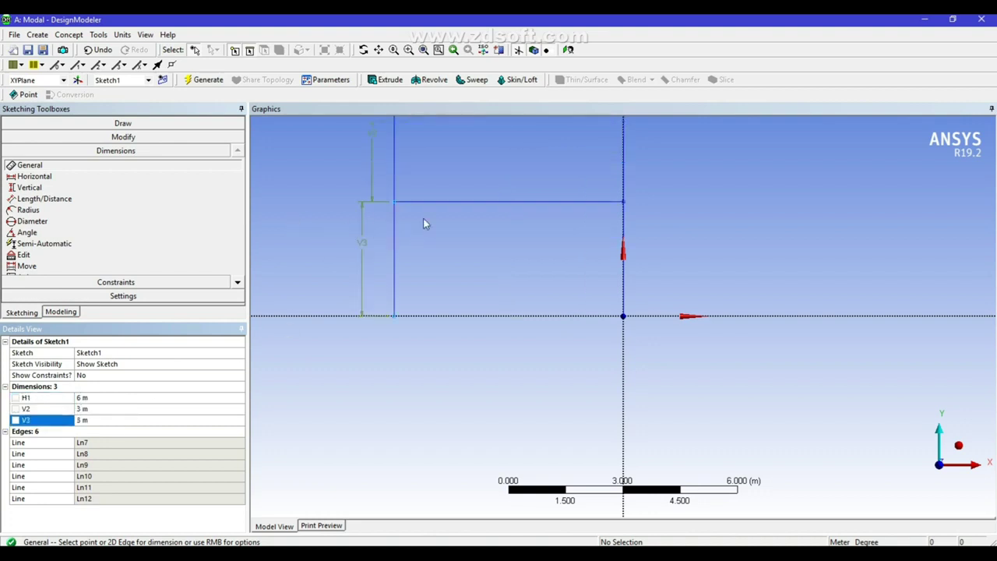
{"action": "left_click", "coordinate": [209, 80]}
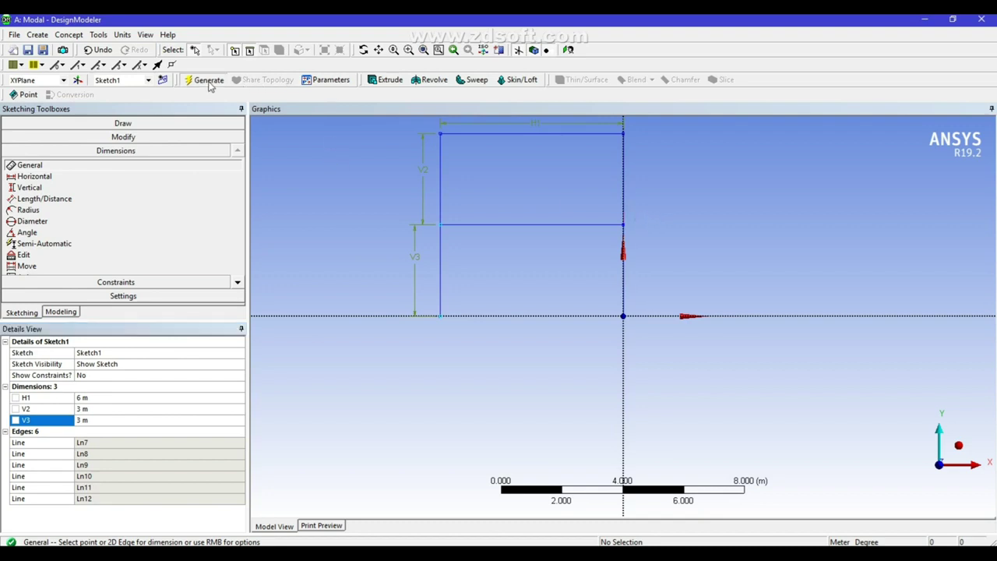
- Create a line body from Sketch1 with Lines From Sketches, using Add Material, and generate it
{"action": "left_click", "coordinate": [68, 34]}
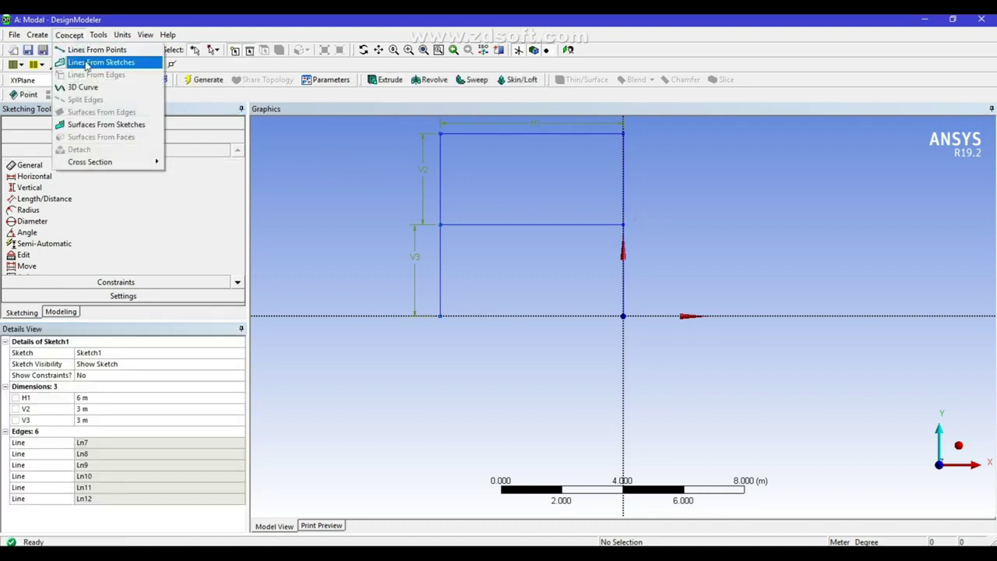
{"action": "left_click", "coordinate": [87, 63]}
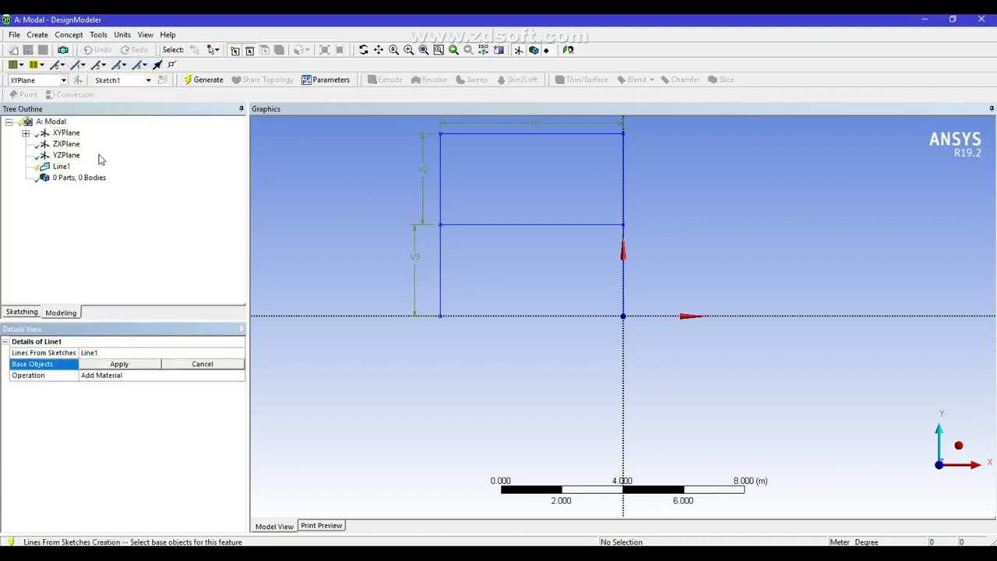
{"action": "left_click", "coordinate": [26, 134]}
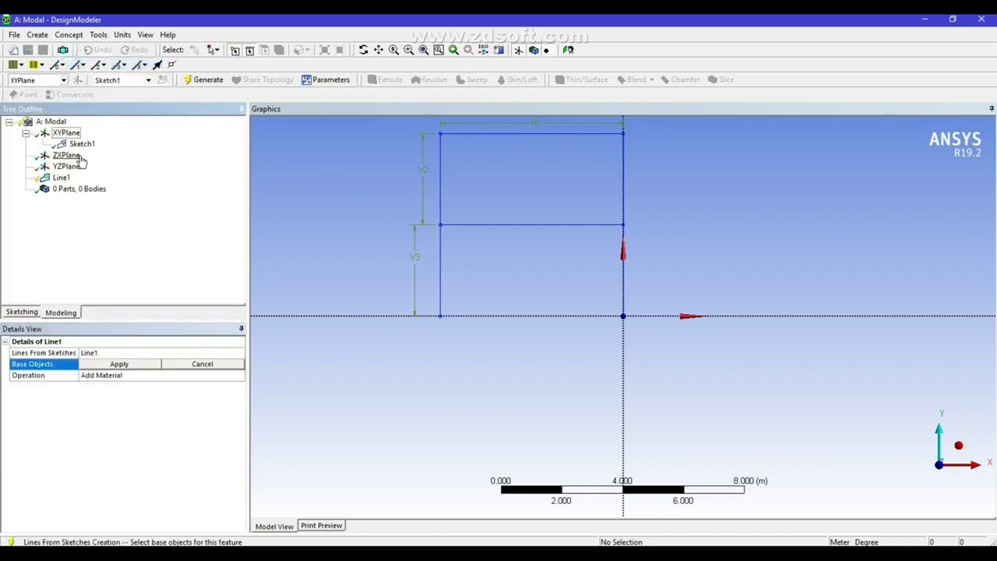
{"action": "left_click", "coordinate": [81, 144]}
{"action": "left_click", "coordinate": [119, 365]}
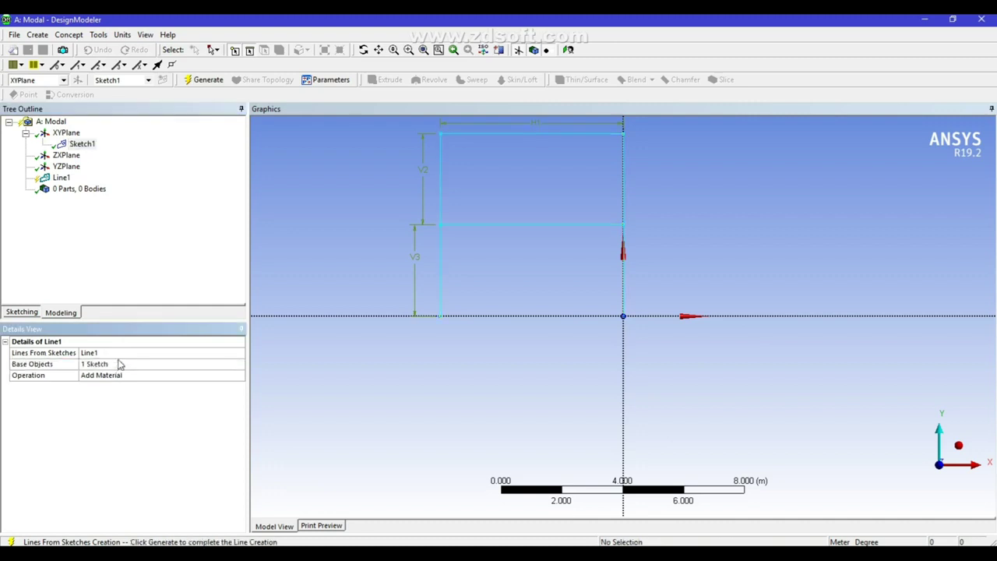
{"action": "left_click", "coordinate": [197, 80]}
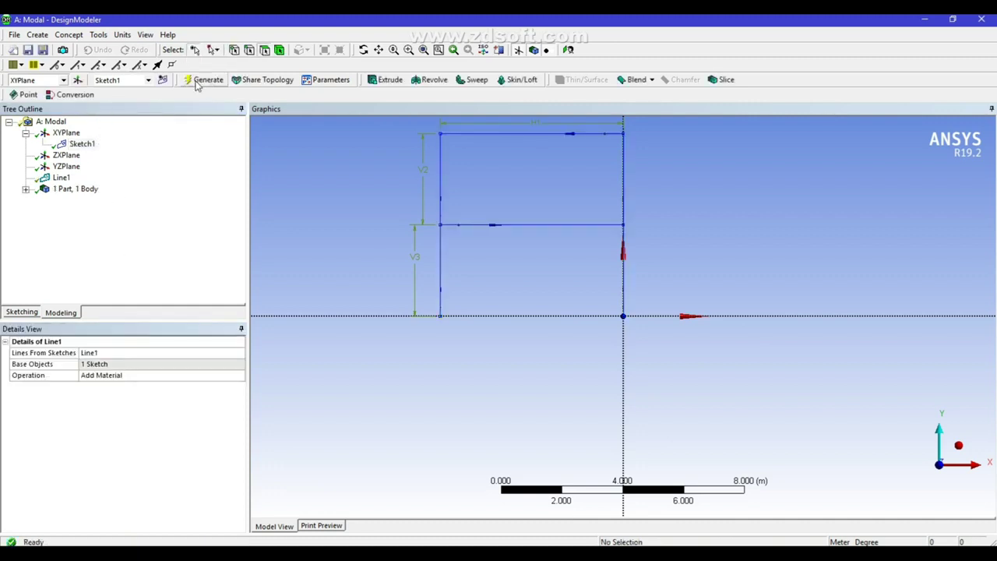
- Add a rectangular tube cross section with W1 and W2 set to 0.15 m and generate the model
{"action": "left_click", "coordinate": [69, 35]}
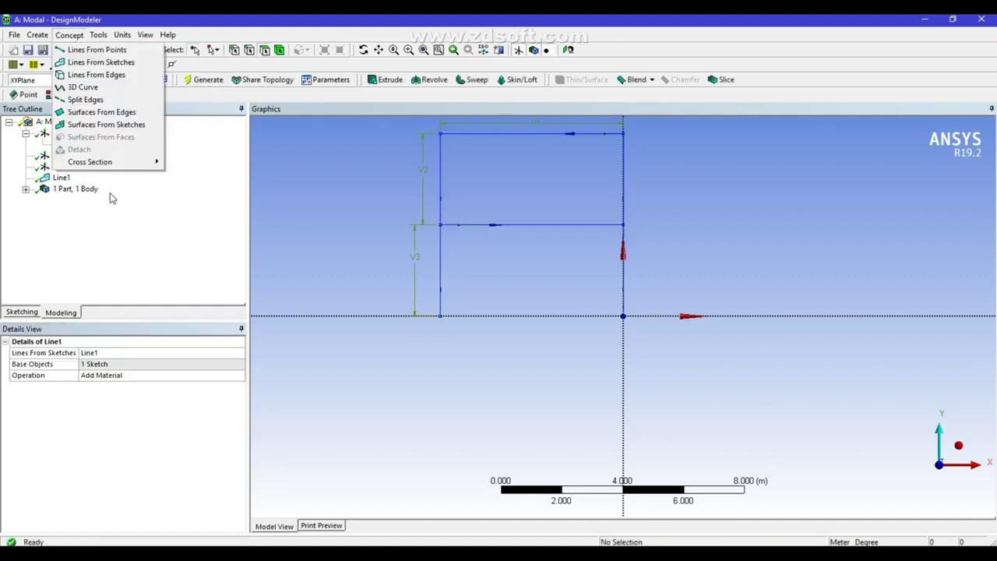
{"action": "mouse_move", "coordinate": [101, 162]}
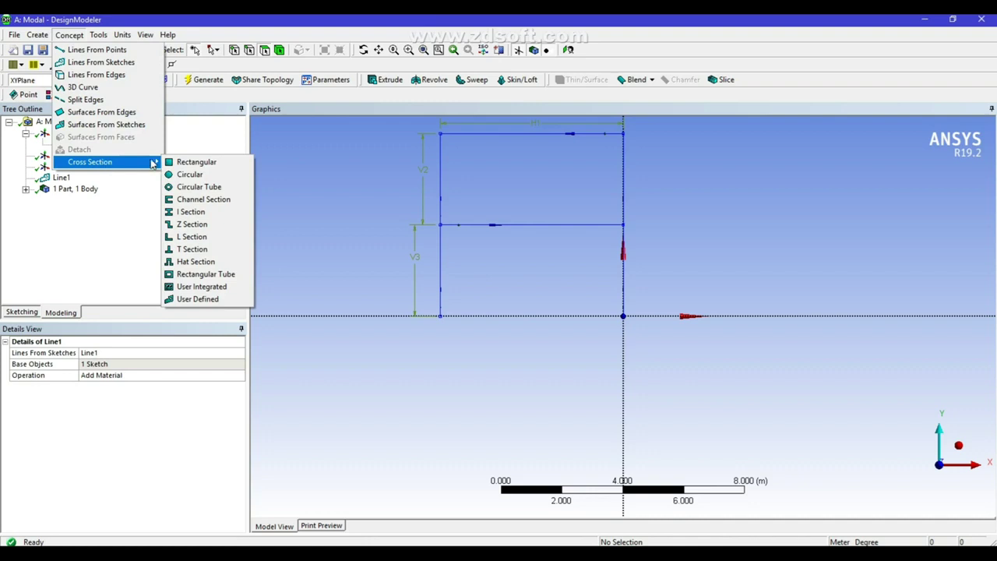
{"action": "left_click", "coordinate": [211, 274]}
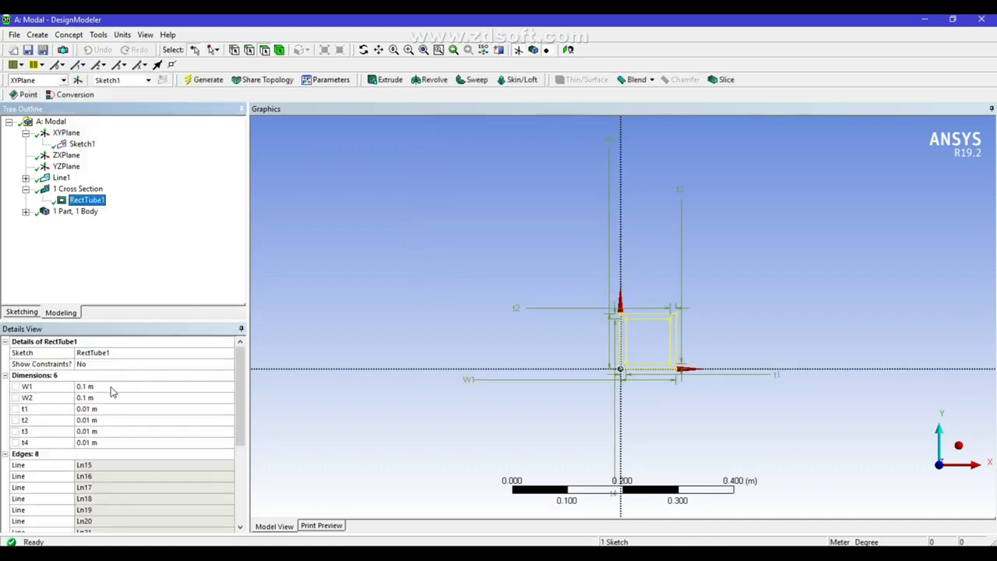
{"action": "left_click", "coordinate": [112, 386]}
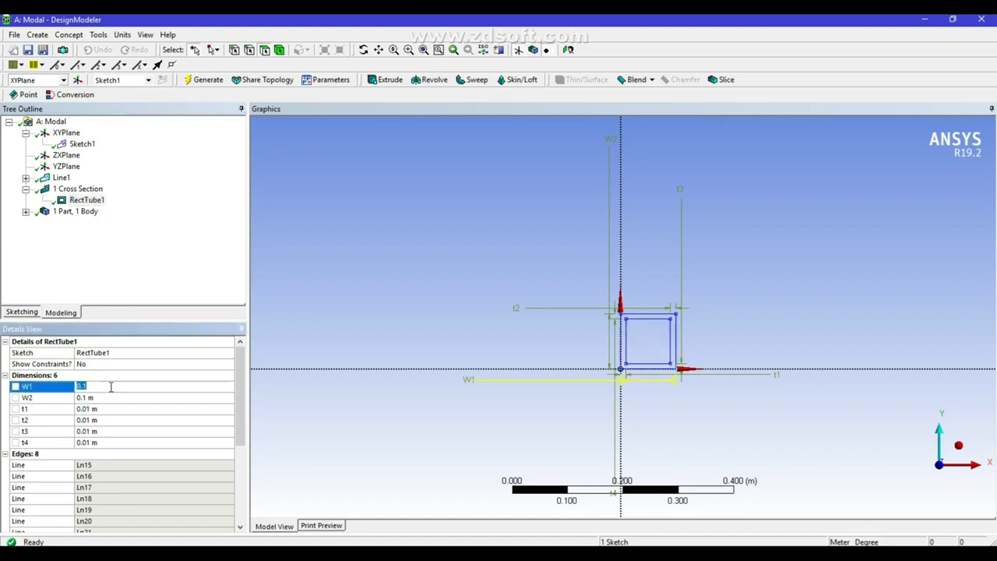
{"action": "key", "text": "Return"}
{"action": "left_click", "coordinate": [103, 397]}
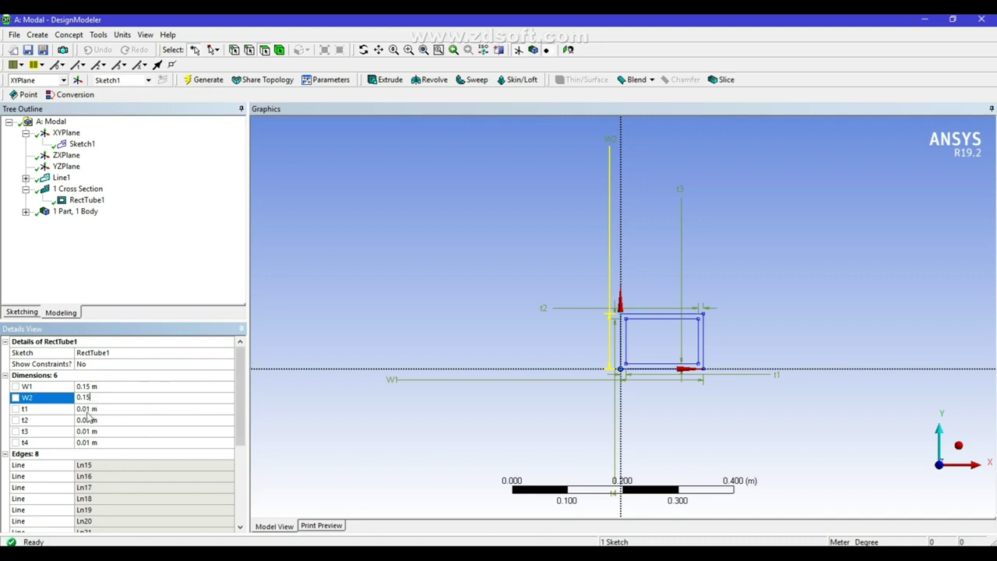
{"action": "key", "text": "Return"}
{"action": "left_click", "coordinate": [204, 80]}
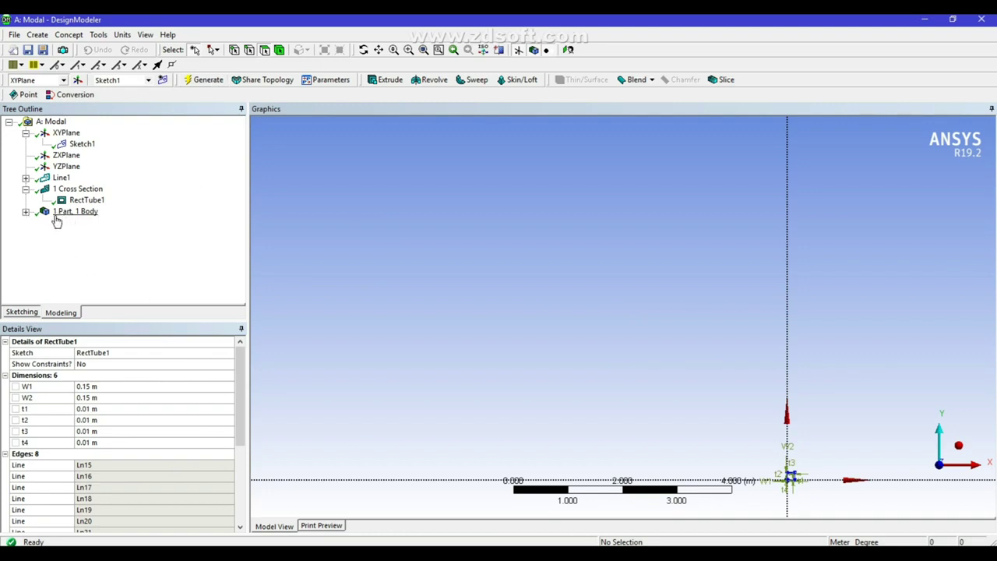
- Assign the RectTube1 cross section to the line body and generate the model
{"action": "left_click", "coordinate": [26, 211]}
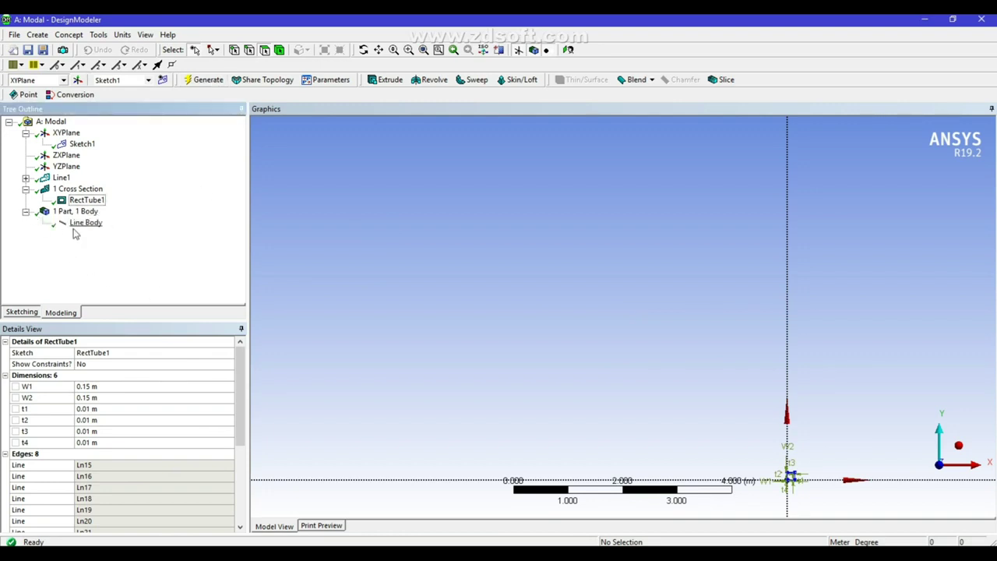
{"action": "left_click", "coordinate": [82, 224]}
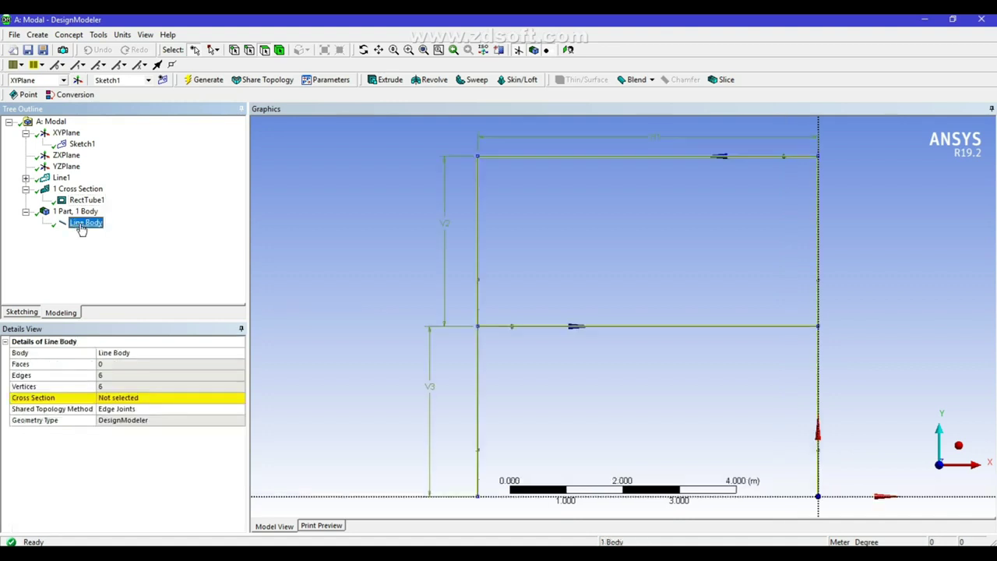
{"action": "left_click", "coordinate": [146, 398]}
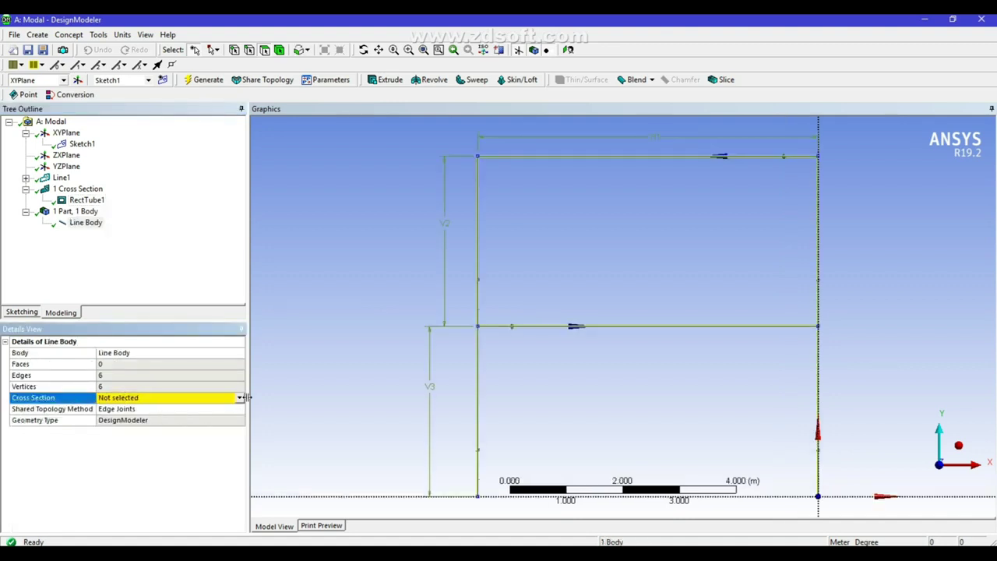
{"action": "left_click", "coordinate": [222, 401]}
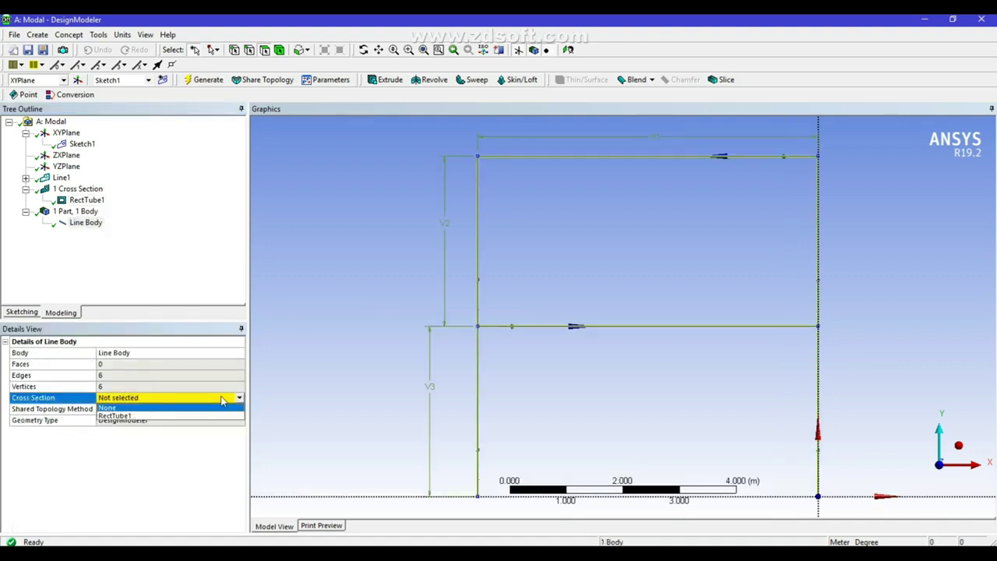
{"action": "left_click", "coordinate": [134, 415]}
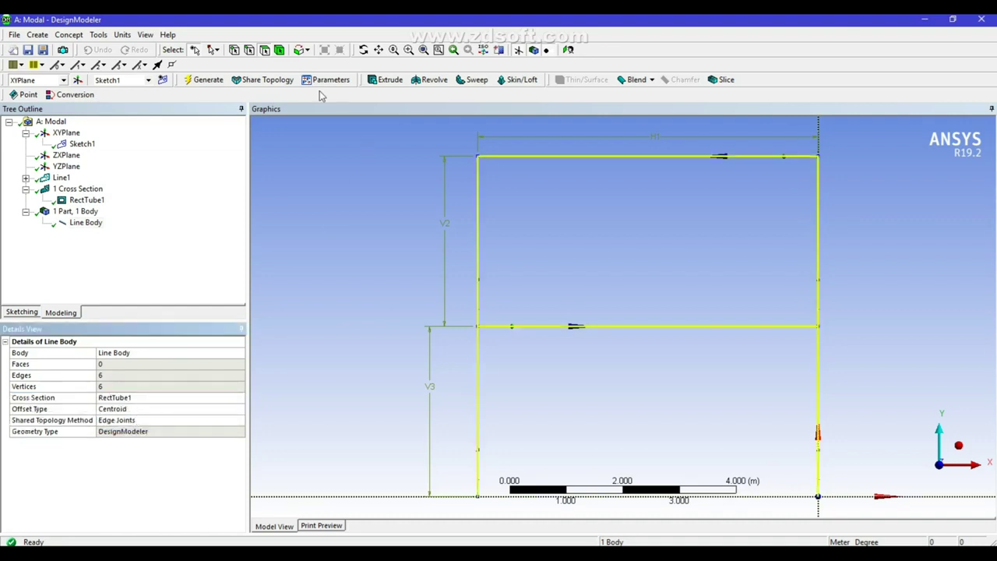
{"action": "left_click", "coordinate": [204, 79]}
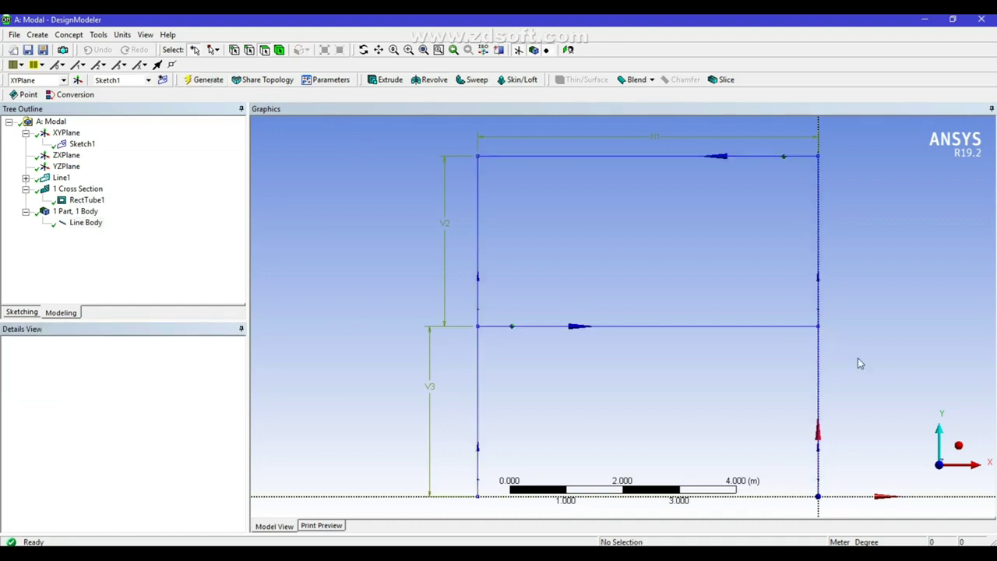
- Create a Translate body transformation with the frame's line body as its body
{"action": "left_click", "coordinate": [960, 446]}
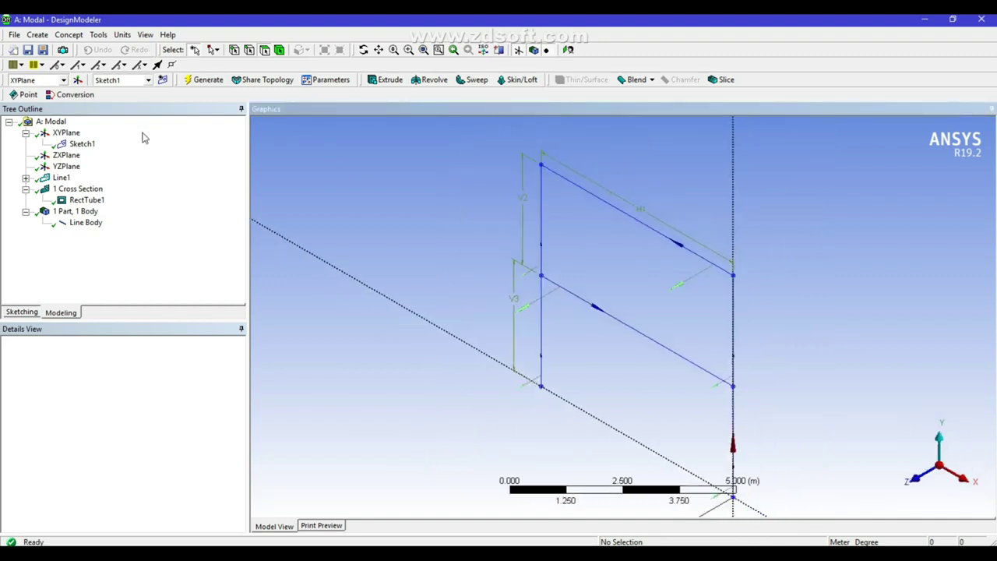
{"action": "left_click", "coordinate": [38, 35]}
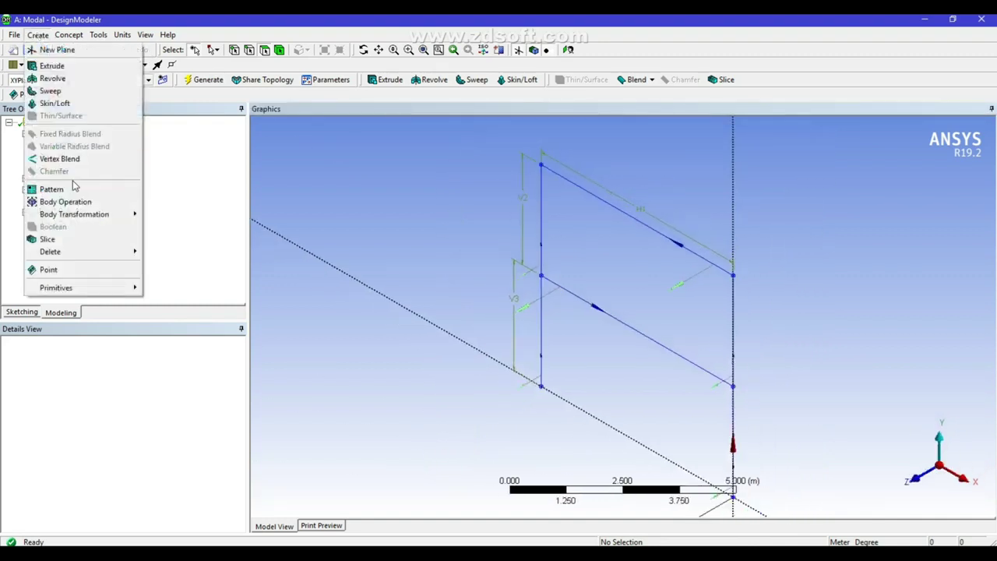
{"action": "mouse_move", "coordinate": [74, 216]}
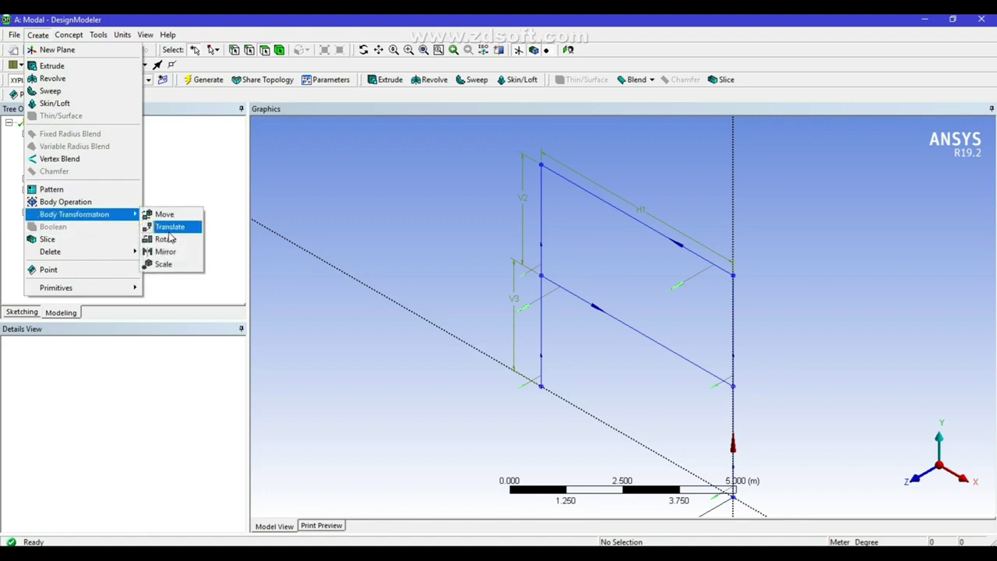
{"action": "left_click", "coordinate": [169, 231]}
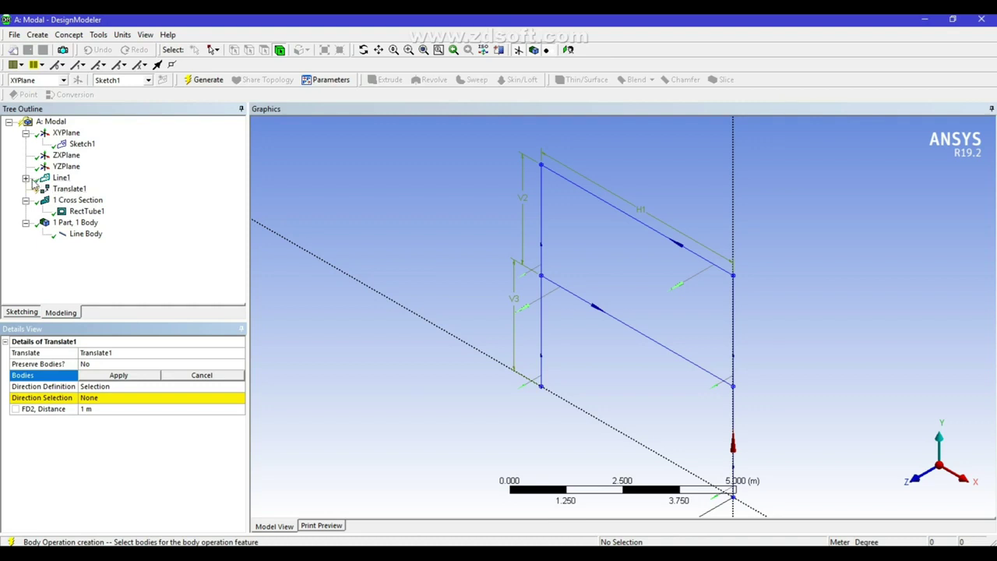
{"action": "left_click", "coordinate": [25, 178]}
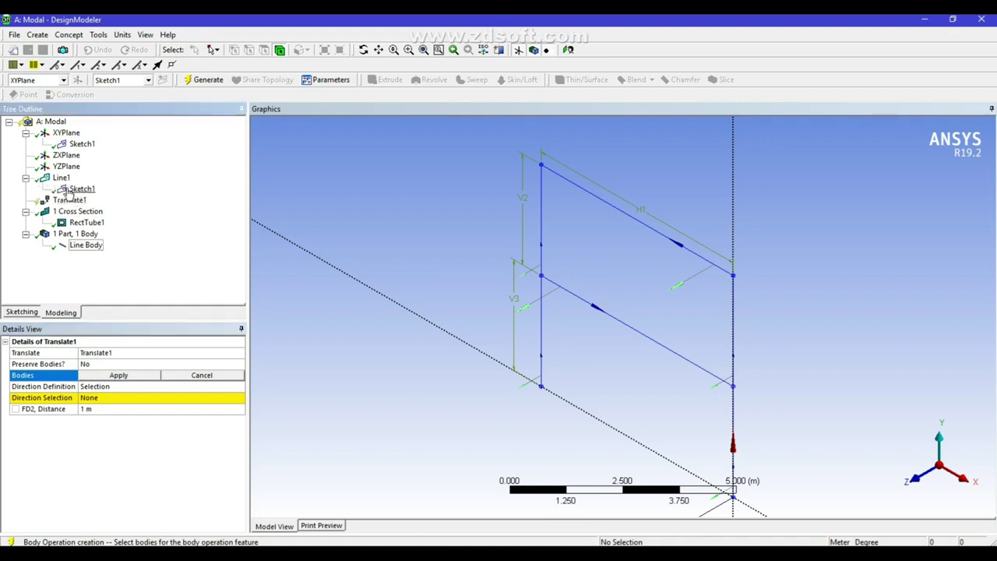
{"action": "left_click", "coordinate": [84, 246]}
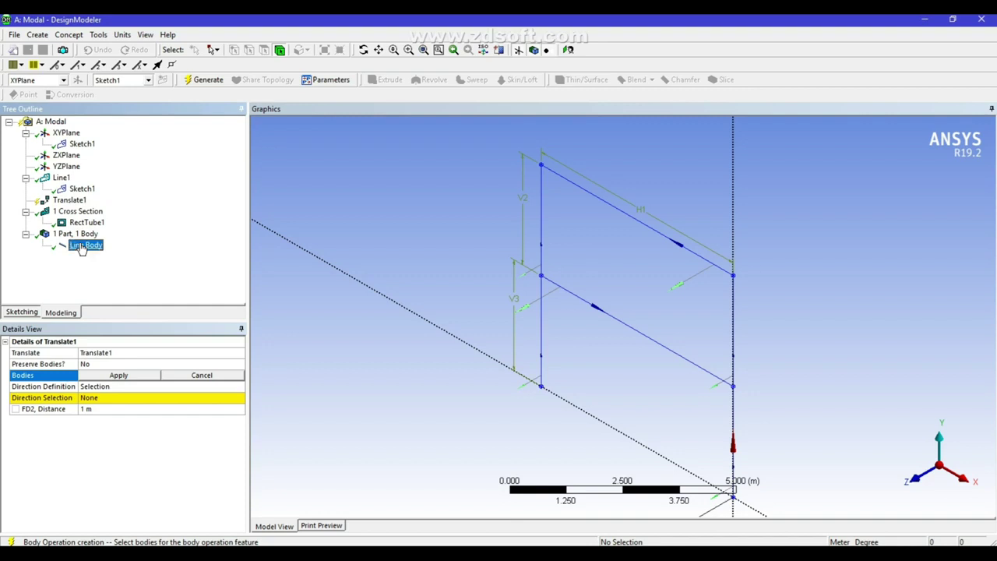
{"action": "left_click", "coordinate": [117, 375]}
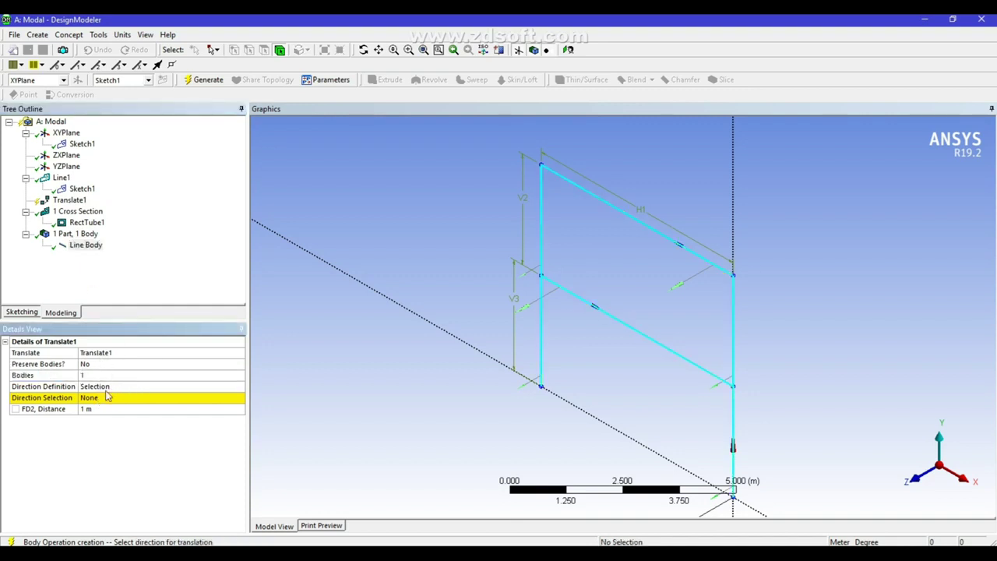
- Define the translation by coordinates with a 3 m Z offset, preserve the original body, and generate the copy
{"action": "left_click", "coordinate": [106, 387]}
{"action": "left_click", "coordinate": [239, 390]}
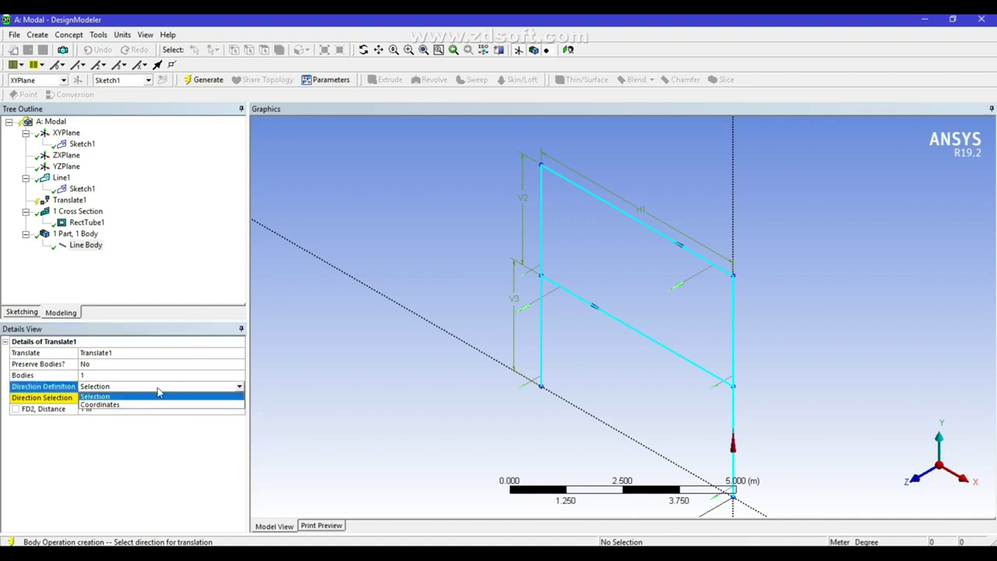
{"action": "left_click", "coordinate": [140, 407]}
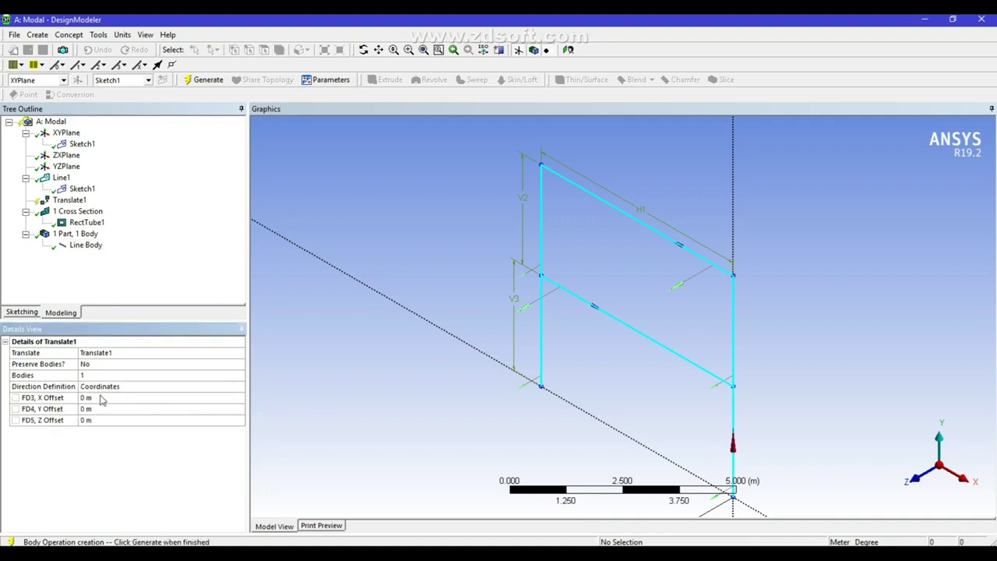
{"action": "left_click", "coordinate": [104, 420]}
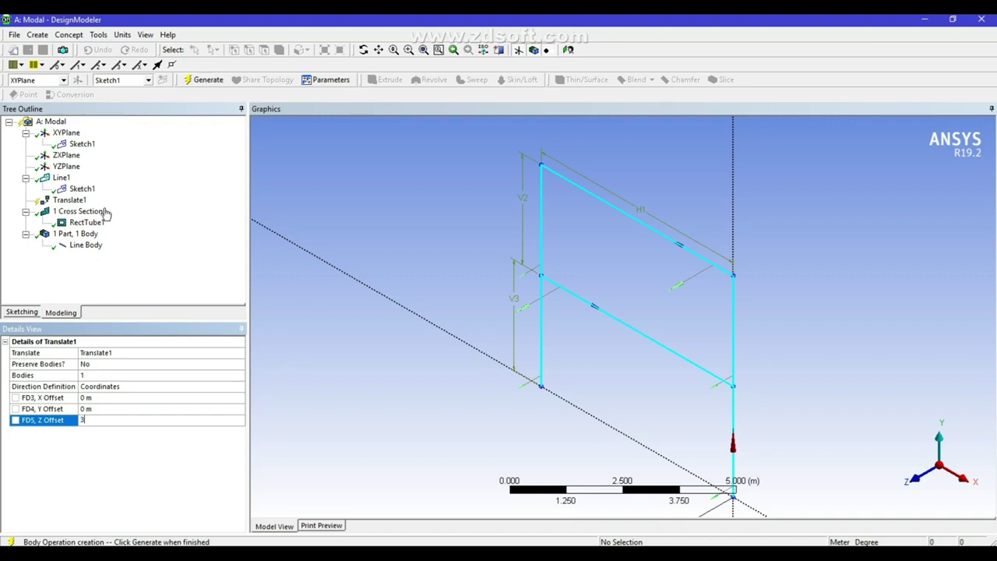
{"action": "left_click", "coordinate": [95, 365]}
{"action": "left_click", "coordinate": [240, 366]}
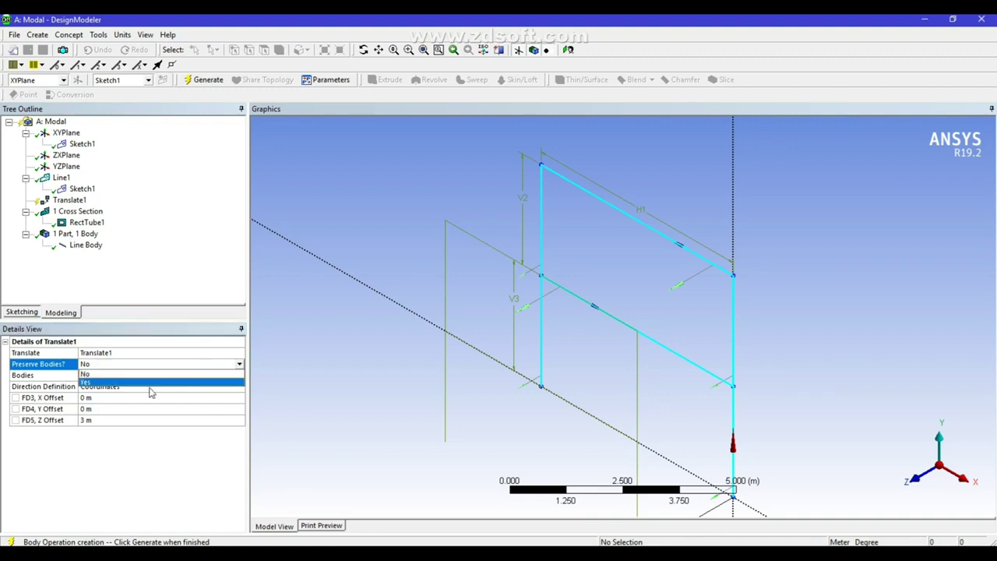
{"action": "left_click", "coordinate": [137, 383]}
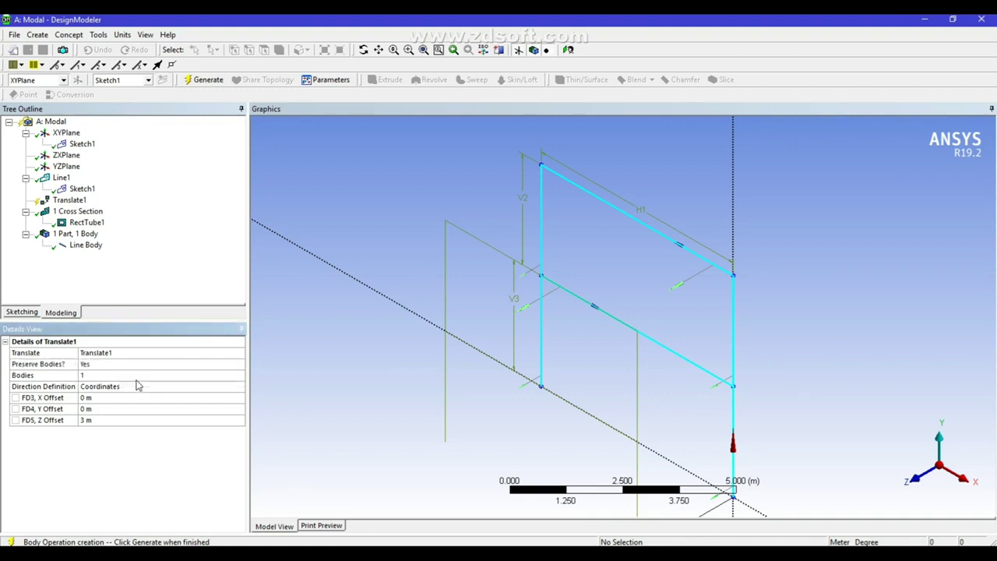
{"action": "left_click", "coordinate": [202, 82]}
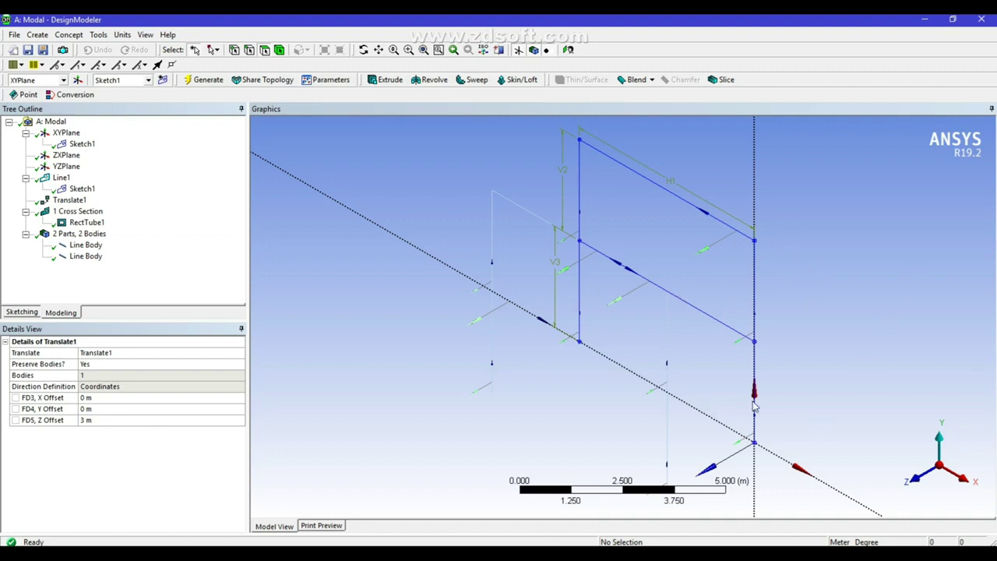
- Create Lines From Points connecting the matching corners of the two frames at both storey levels, and generate them
{"action": "left_click", "coordinate": [70, 35]}
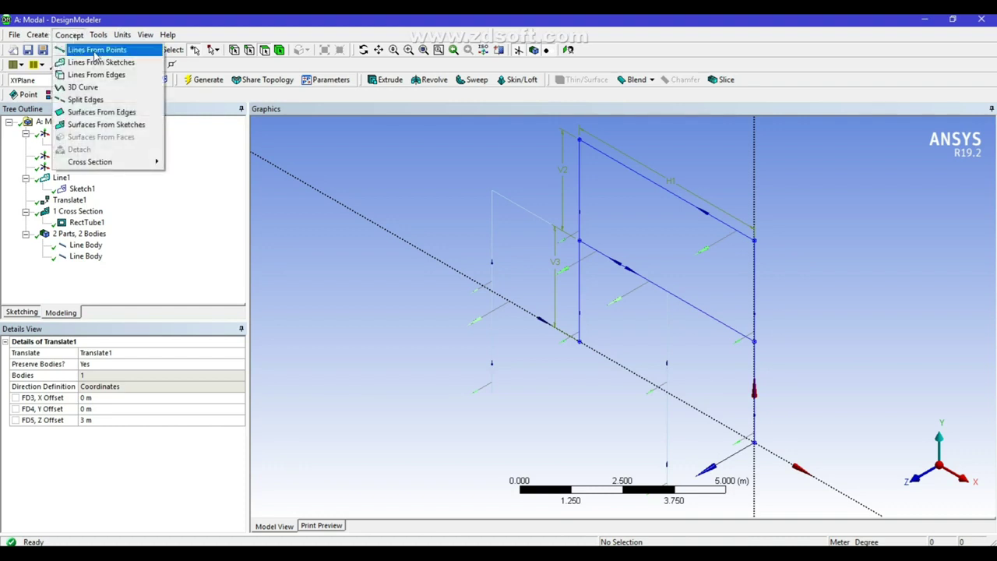
{"action": "left_click", "coordinate": [95, 50]}
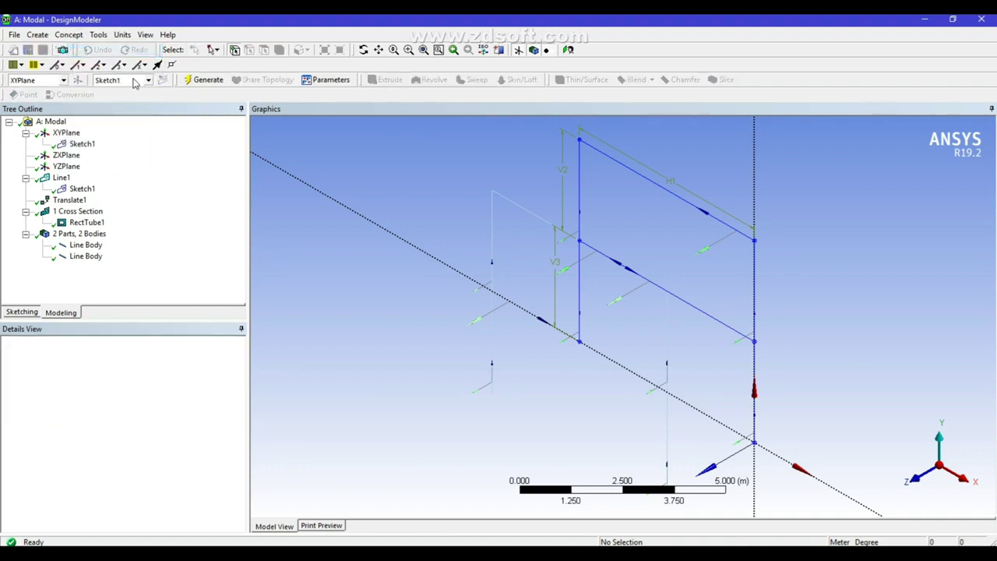
{"action": "left_click", "coordinate": [494, 193]}
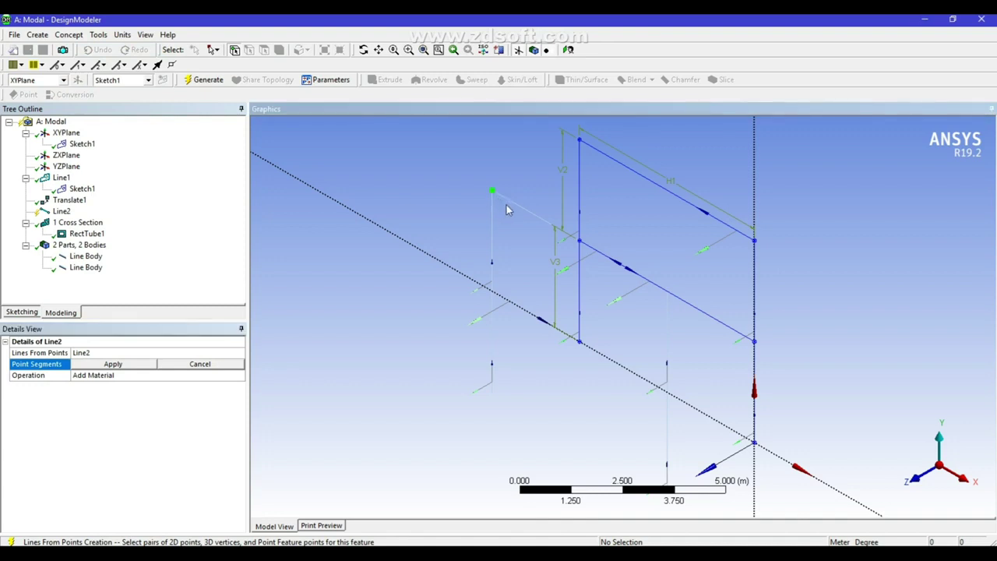
{"action": "left_click", "coordinate": [580, 241]}
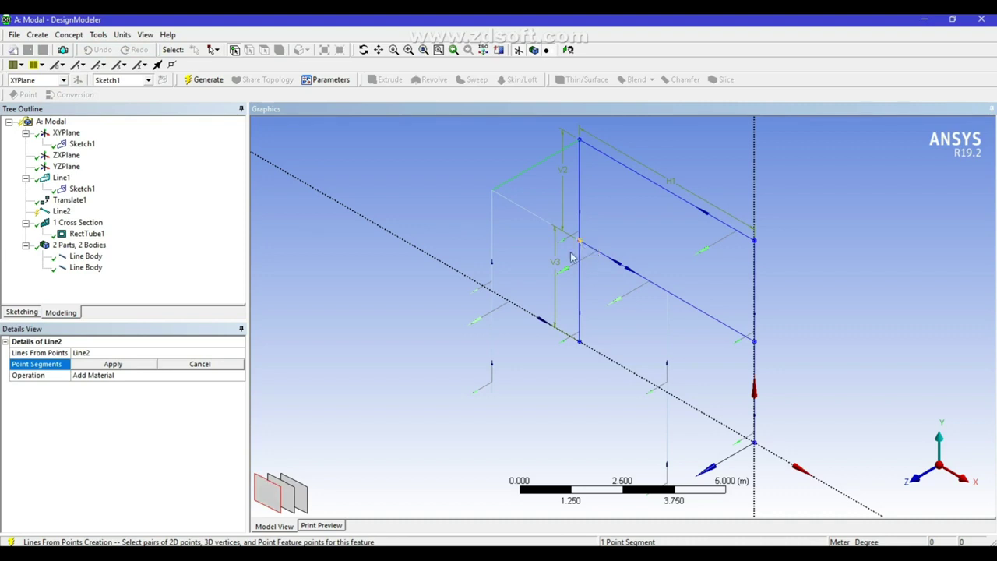
{"action": "left_click", "coordinate": [492, 298]}
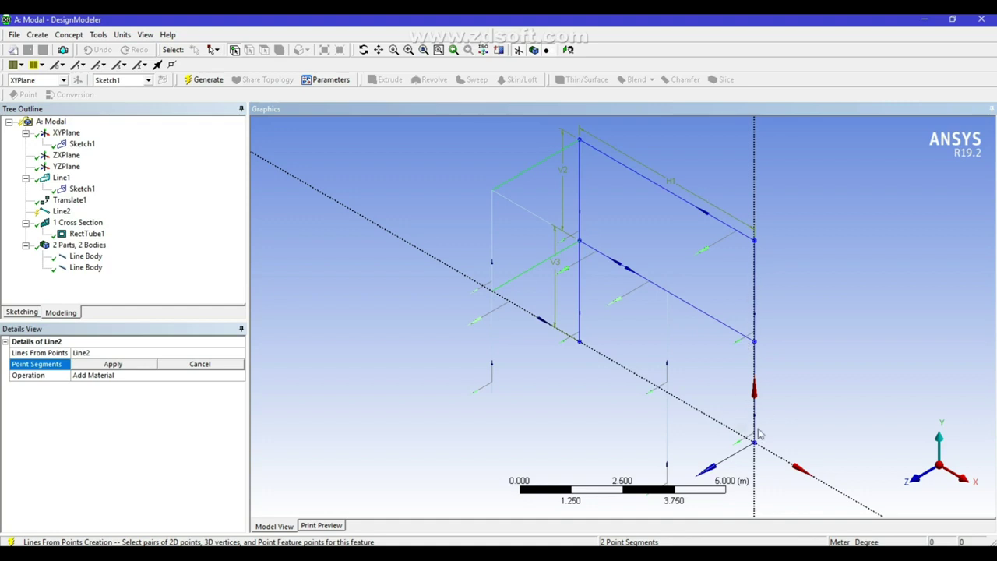
{"action": "left_click", "coordinate": [755, 341]}
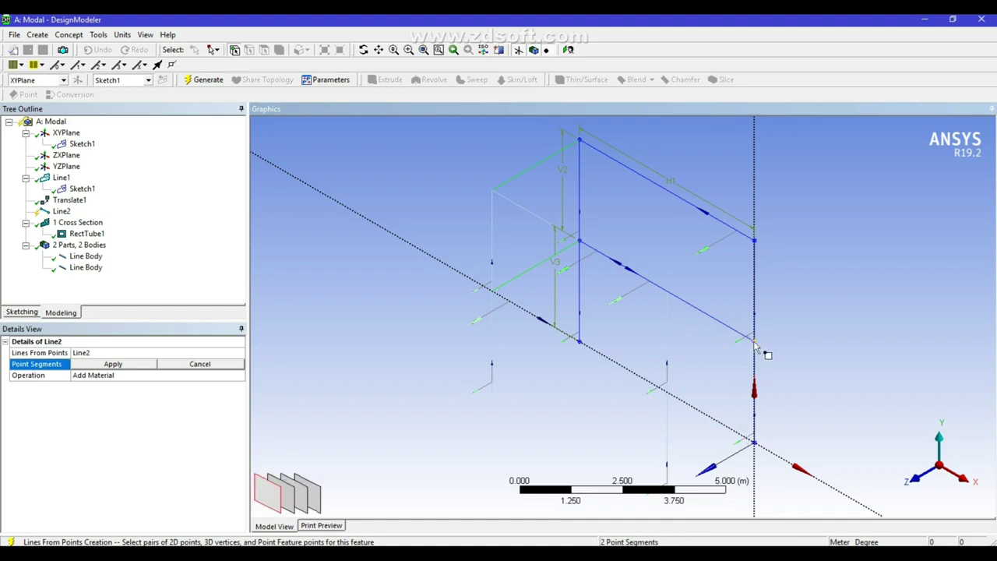
{"action": "left_click", "coordinate": [667, 392]}
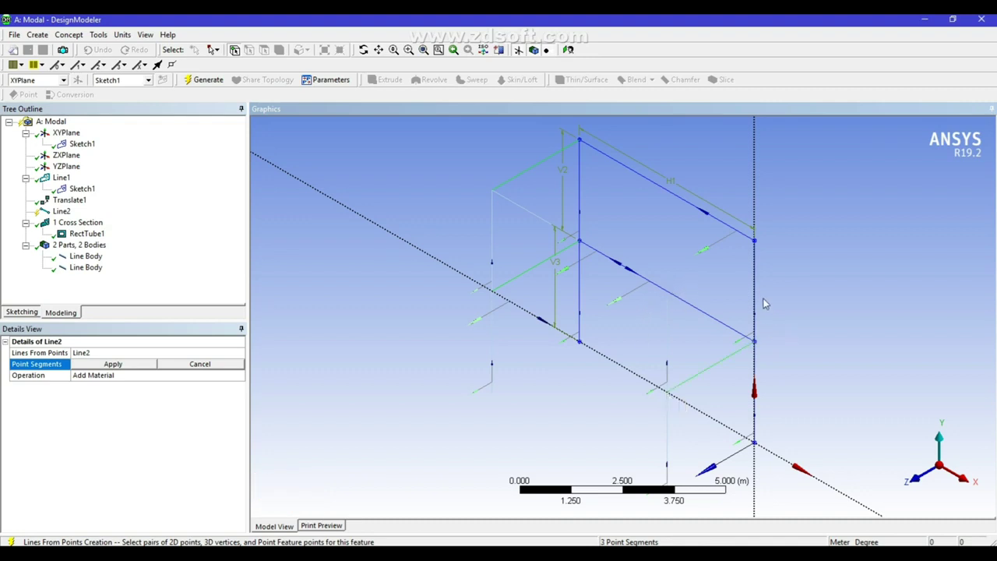
{"action": "left_click", "coordinate": [666, 293]}
{"action": "left_click", "coordinate": [204, 79]}
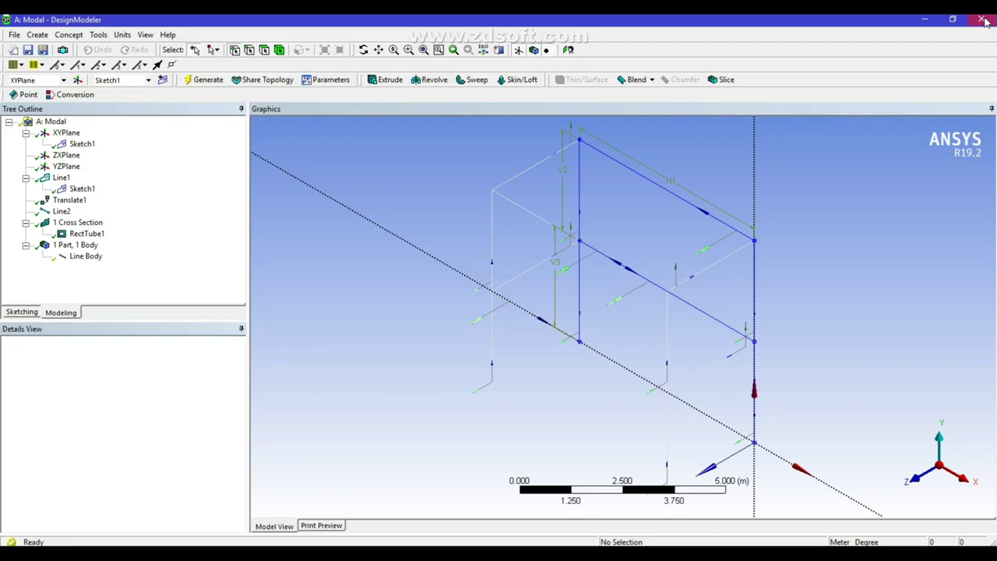
- Close DesignModeler and open the Modal system's Model cell in Mechanical
{"action": "left_click", "coordinate": [983, 20]}
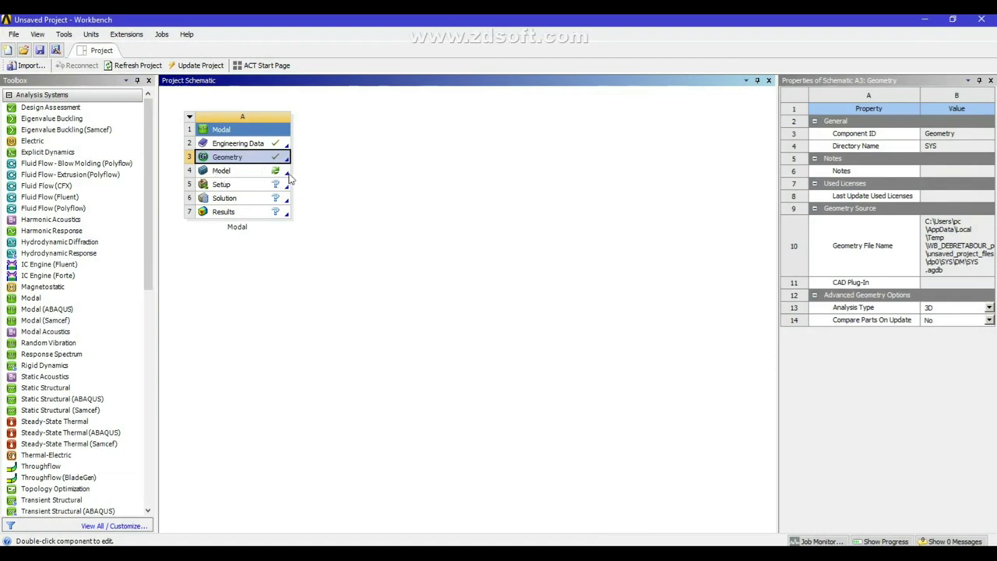
{"action": "double_click", "coordinate": [222, 172]}
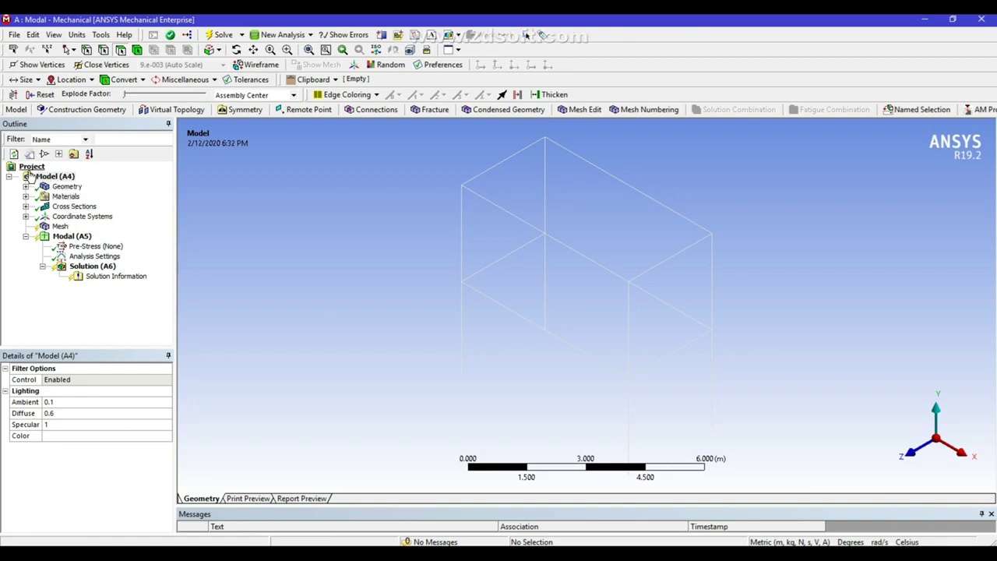
- Insert a Point Mass under Geometry and scope it to the four top corner vertices of the frame
{"action": "left_click", "coordinate": [69, 187]}
{"action": "right_click", "coordinate": [74, 188]}
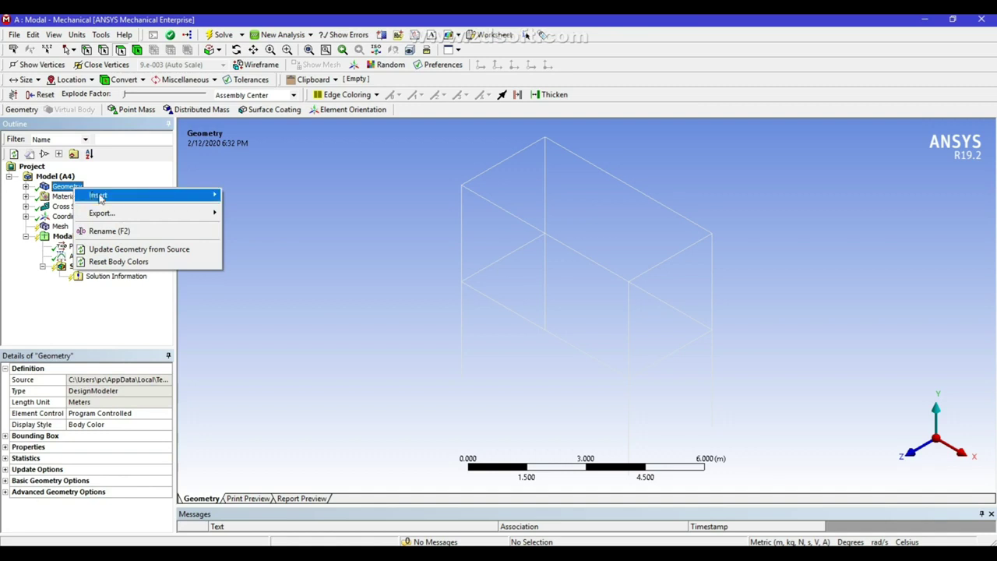
{"action": "mouse_move", "coordinate": [100, 199]}
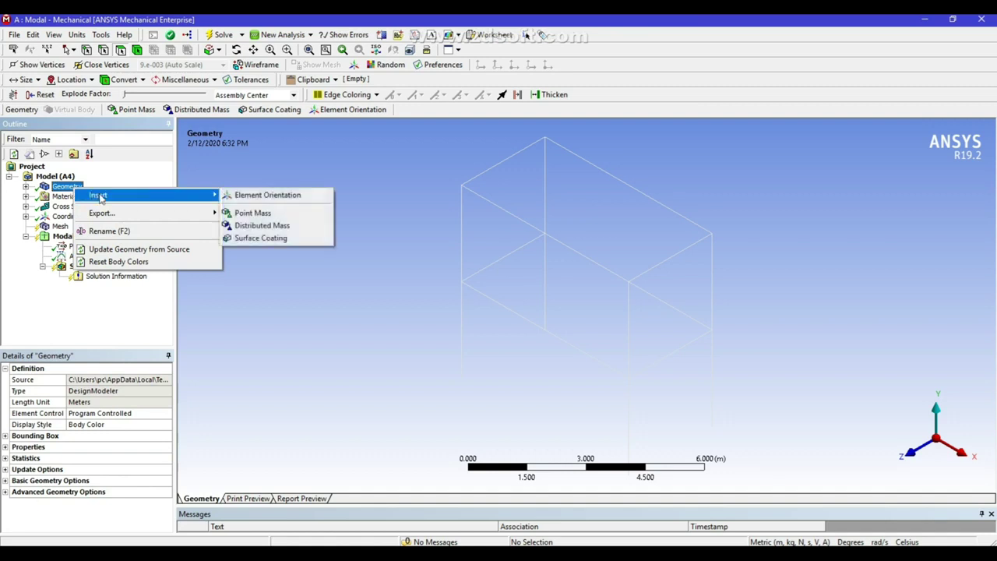
{"action": "left_click", "coordinate": [257, 213]}
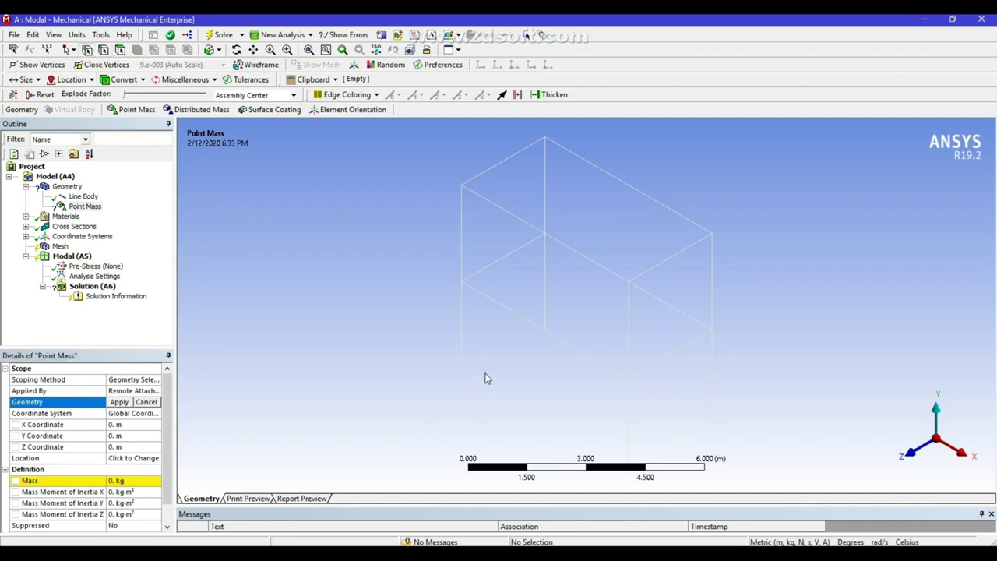
{"action": "left_click", "coordinate": [463, 186]}
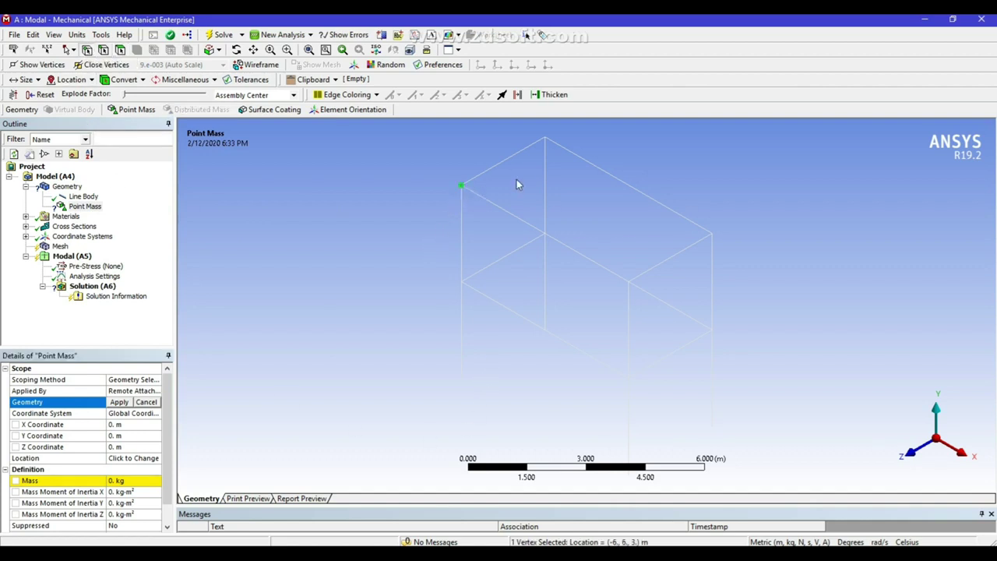
{"action": "left_click", "coordinate": [545, 140], "text": "ctrl"}
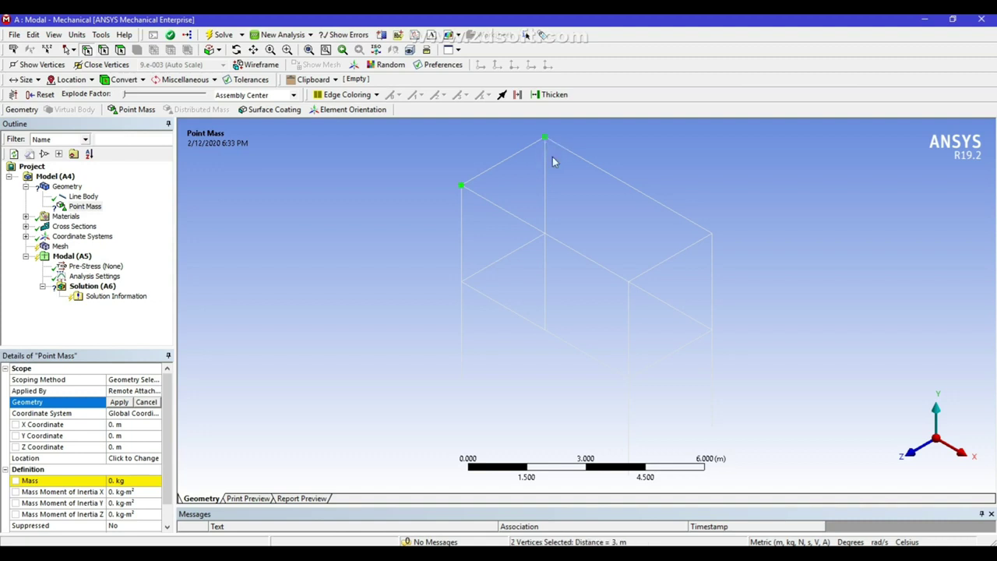
{"action": "left_click", "coordinate": [629, 283], "text": "ctrl"}
{"action": "left_click", "coordinate": [119, 403]}
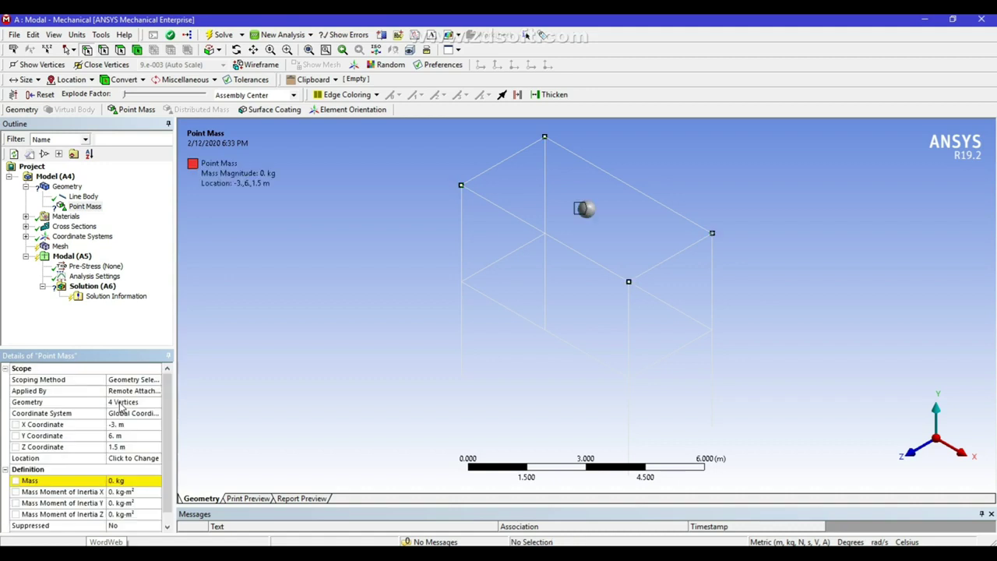
- Set the point mass to 2000 kg and its Y coordinate to 7.5 m
{"action": "left_click", "coordinate": [120, 480]}
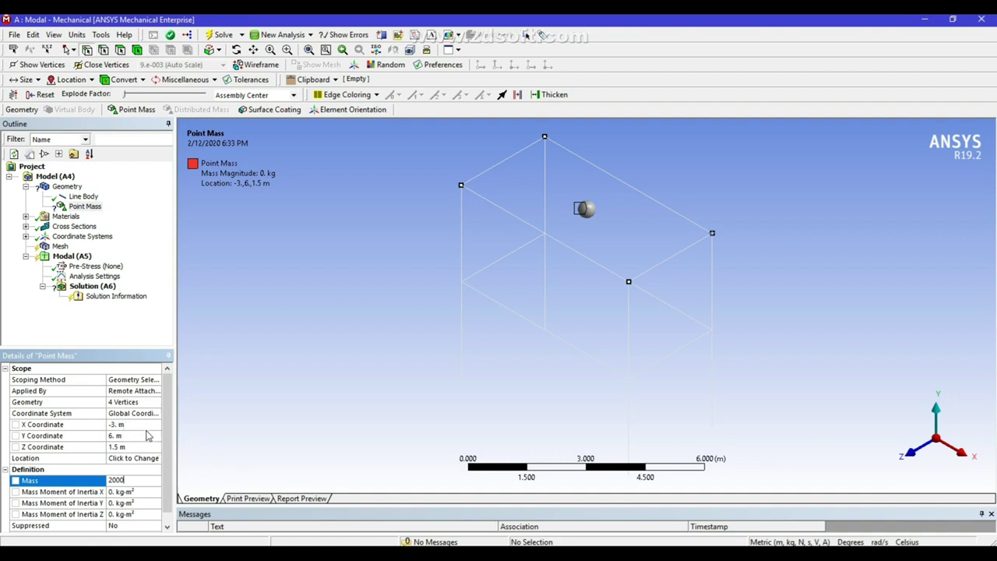
{"action": "left_click", "coordinate": [116, 438]}
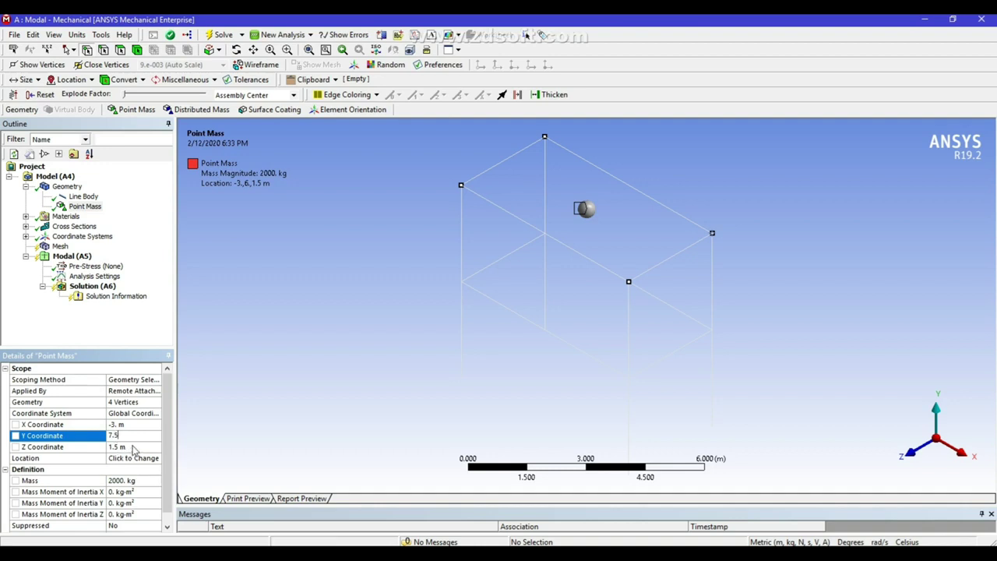
{"action": "left_click", "coordinate": [227, 392]}
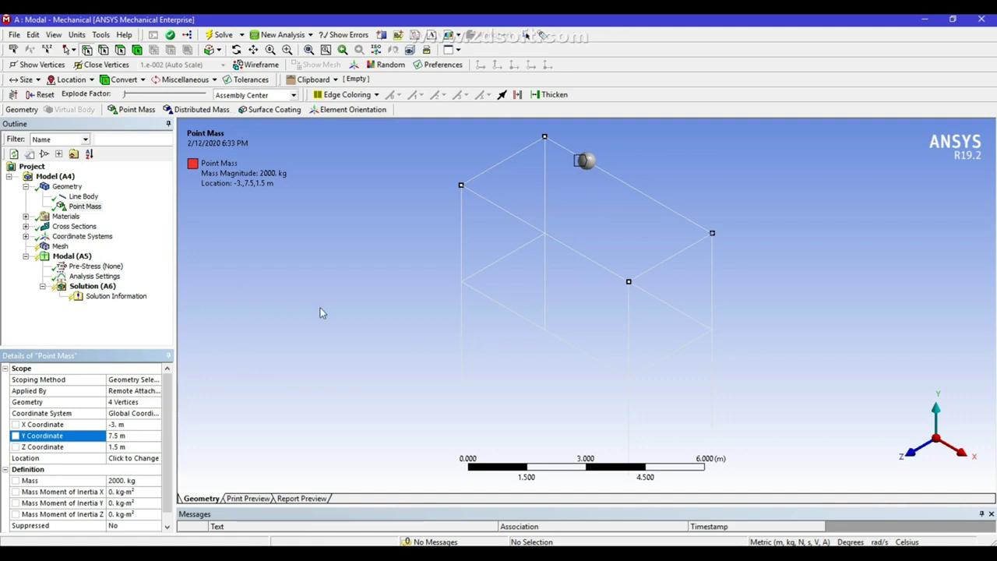
- Generate the frame's mesh with the default mesh settings
{"action": "left_click", "coordinate": [60, 246]}
{"action": "right_click", "coordinate": [60, 247]}
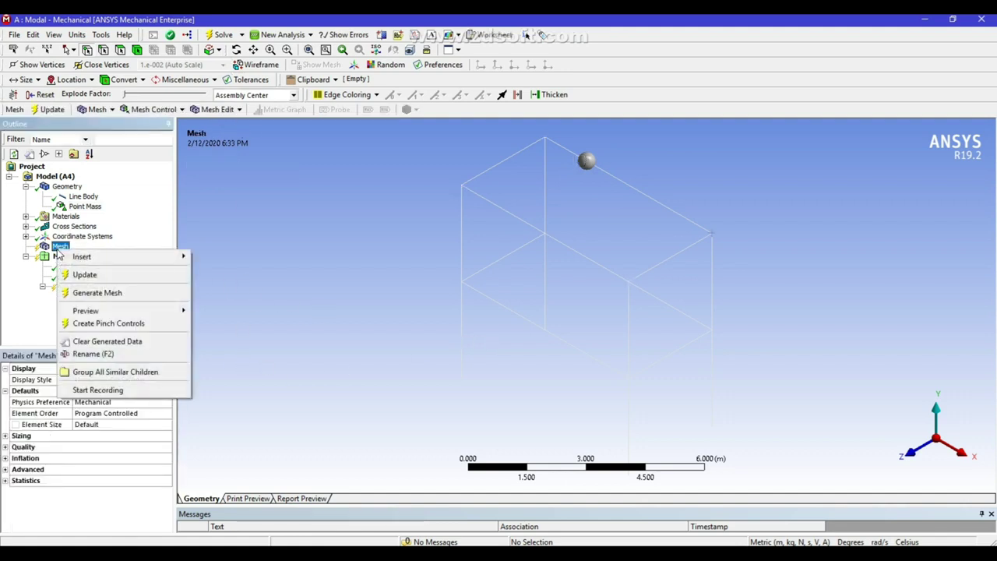
{"action": "left_click", "coordinate": [110, 300]}
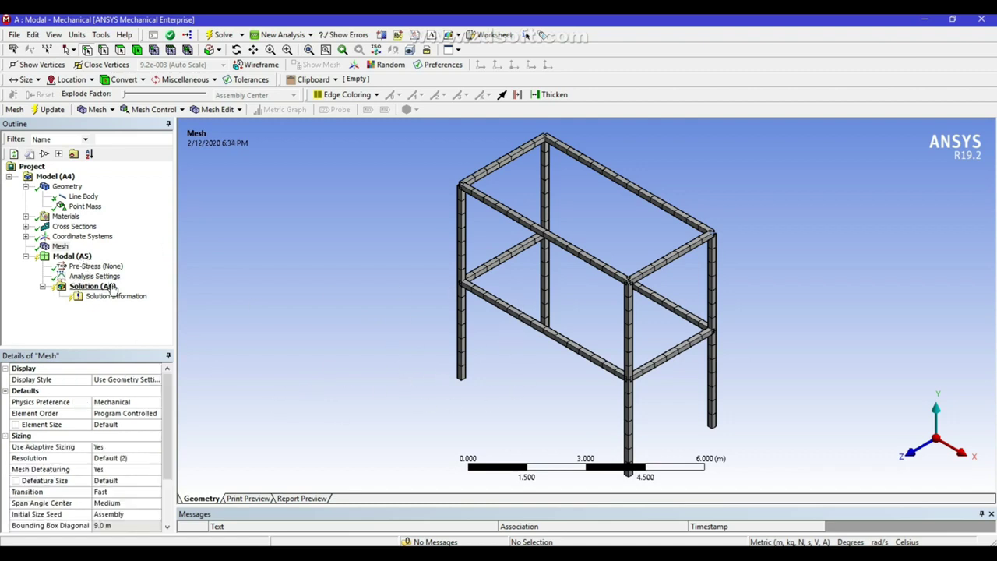
- Insert a Fixed Support in the modal analysis and apply it to the four base vertices of the columns
{"action": "left_click", "coordinate": [77, 257]}
{"action": "right_click", "coordinate": [80, 263]}
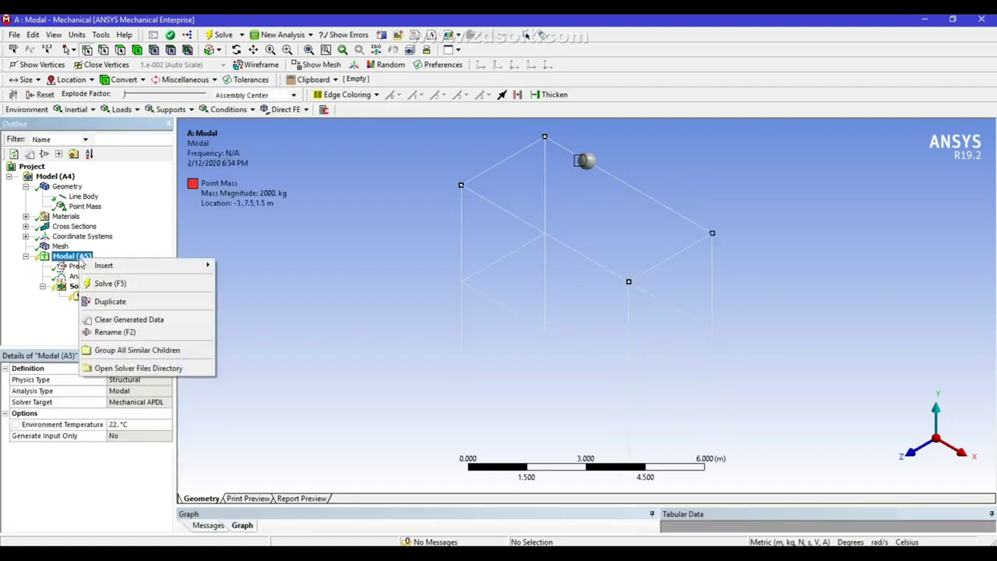
{"action": "mouse_move", "coordinate": [106, 271]}
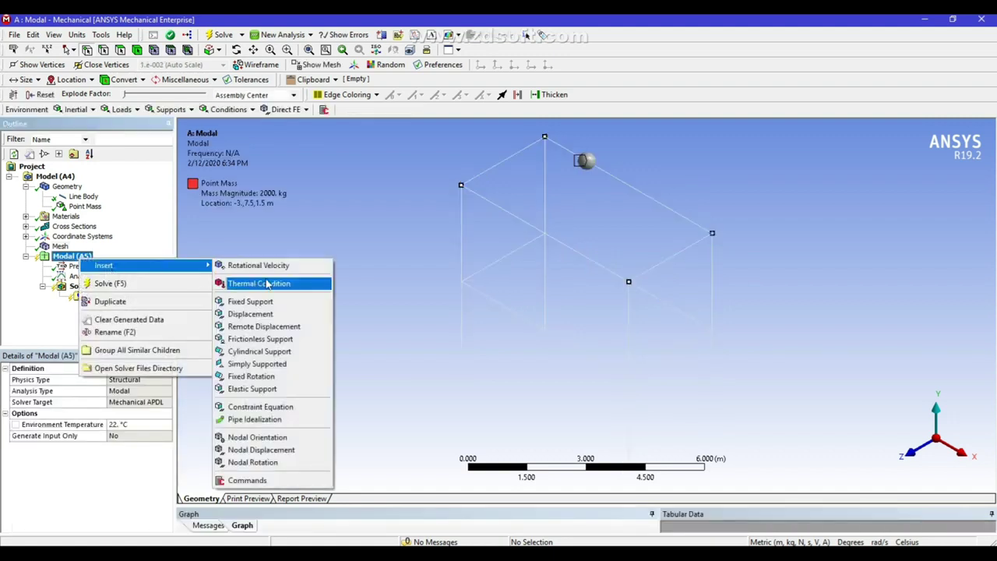
{"action": "left_click", "coordinate": [250, 302]}
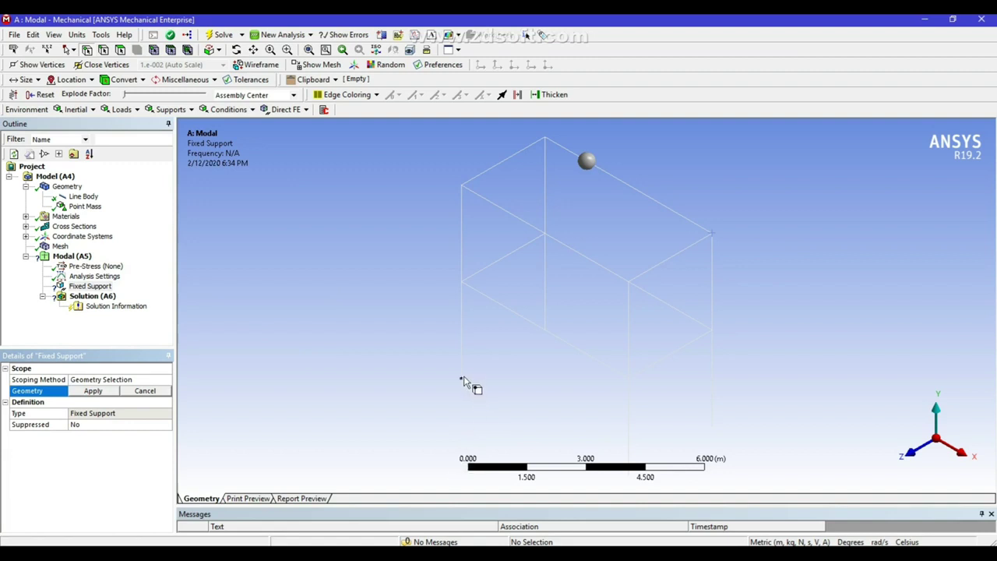
{"action": "left_click", "coordinate": [461, 378]}
{"action": "left_click", "coordinate": [545, 330], "text": "ctrl"}
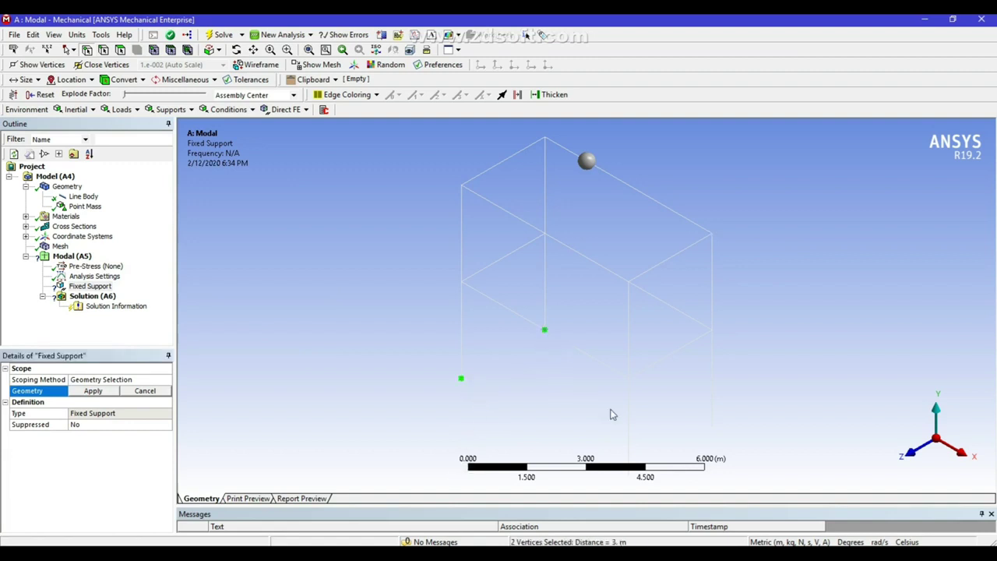
{"action": "left_click", "coordinate": [630, 475], "text": "ctrl"}
{"action": "left_click", "coordinate": [711, 428], "text": "ctrl"}
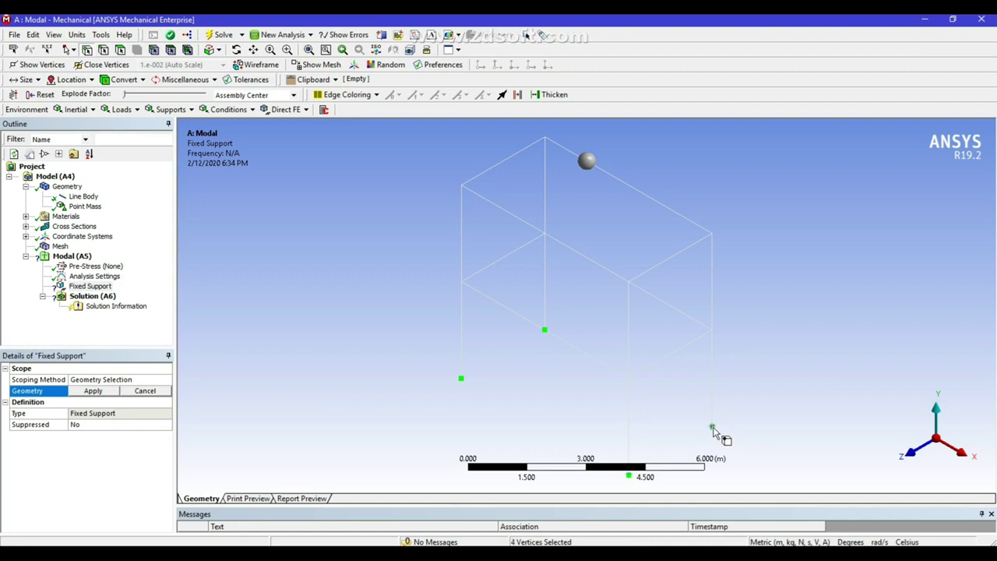
{"action": "left_click", "coordinate": [93, 391]}
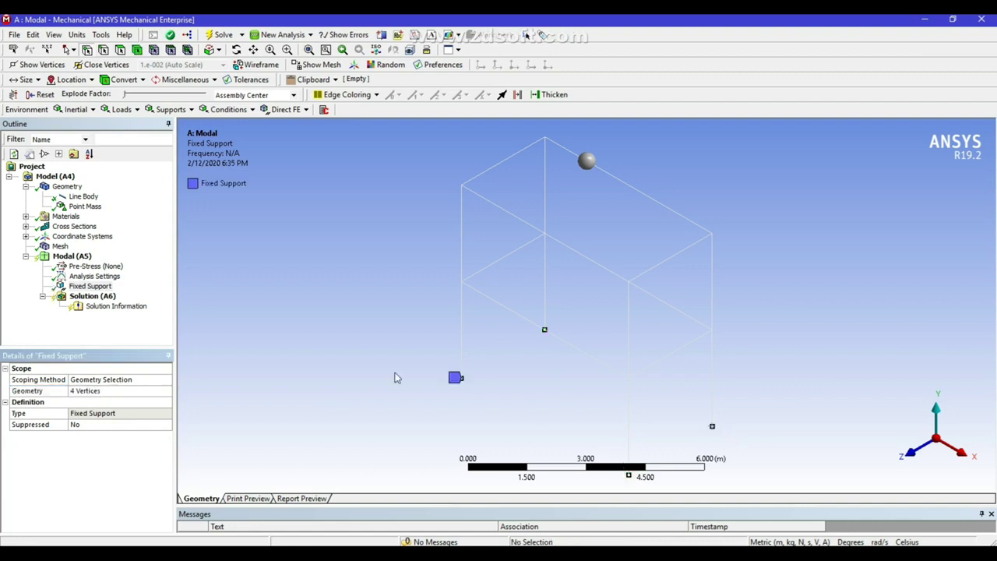
- Set the maximum number of modes to find to 10 and solve the modal analysis
{"action": "left_click", "coordinate": [92, 276]}
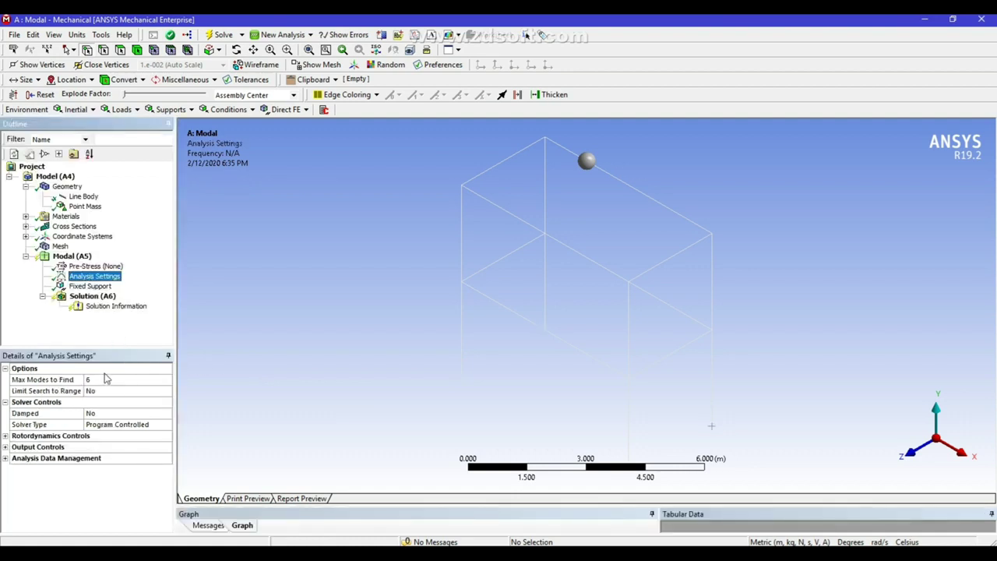
{"action": "left_click", "coordinate": [106, 380]}
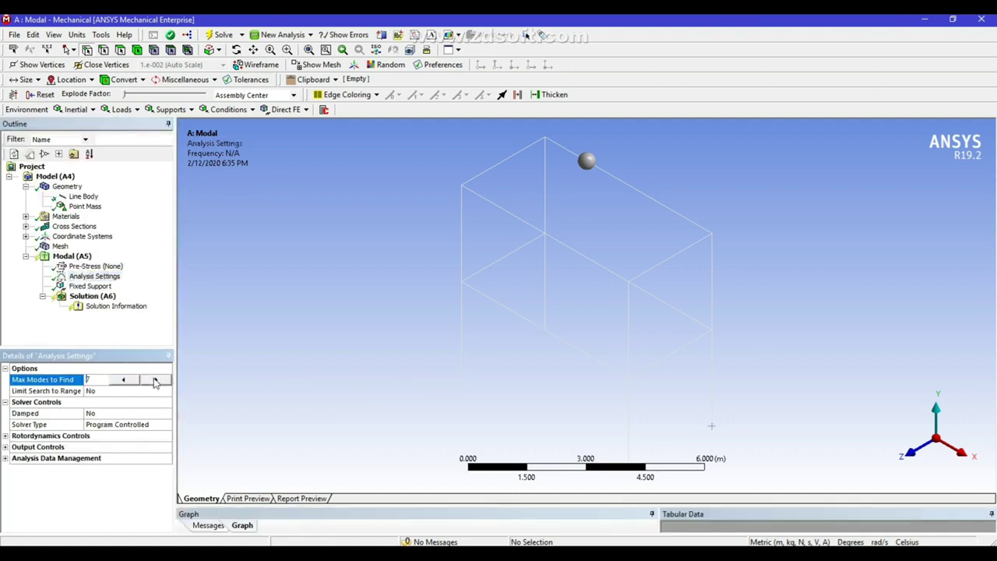
{"action": "left_click", "coordinate": [155, 381]}
{"action": "left_click", "coordinate": [229, 312]}
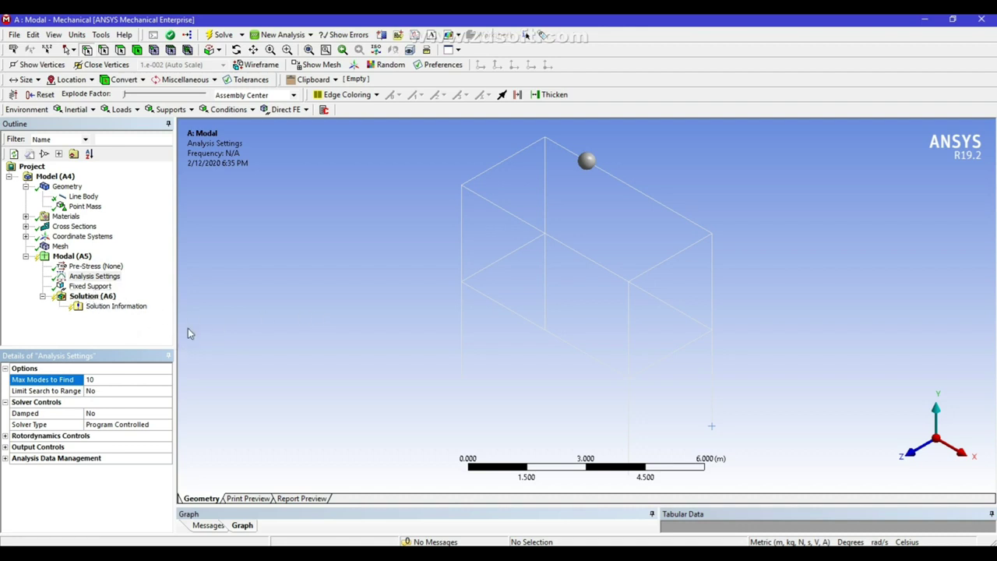
{"action": "left_click", "coordinate": [218, 36]}
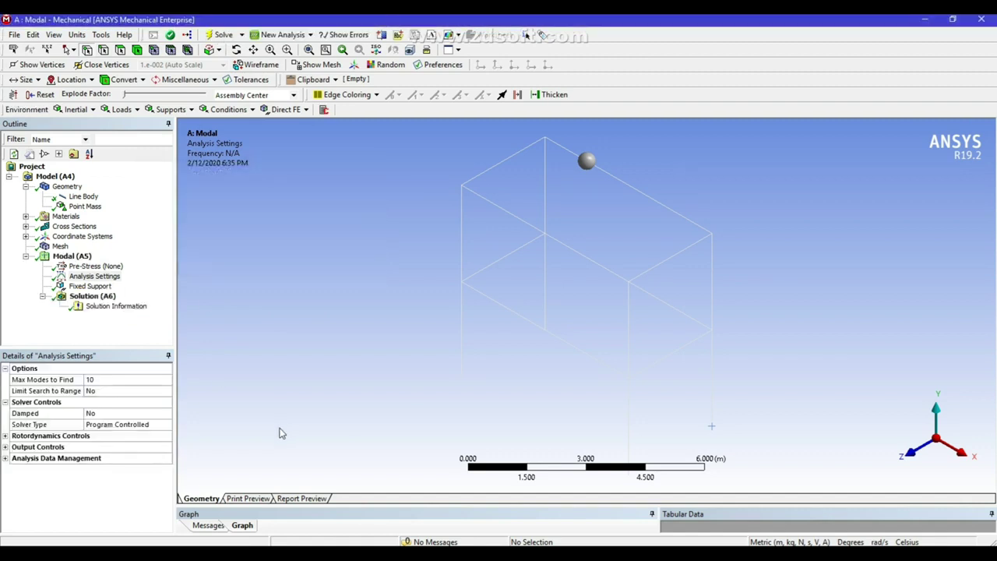
- Display the modal solution's frequency graph and table, enlarging the results area to review the natural frequencies of the solved modes
{"action": "left_click", "coordinate": [91, 297]}
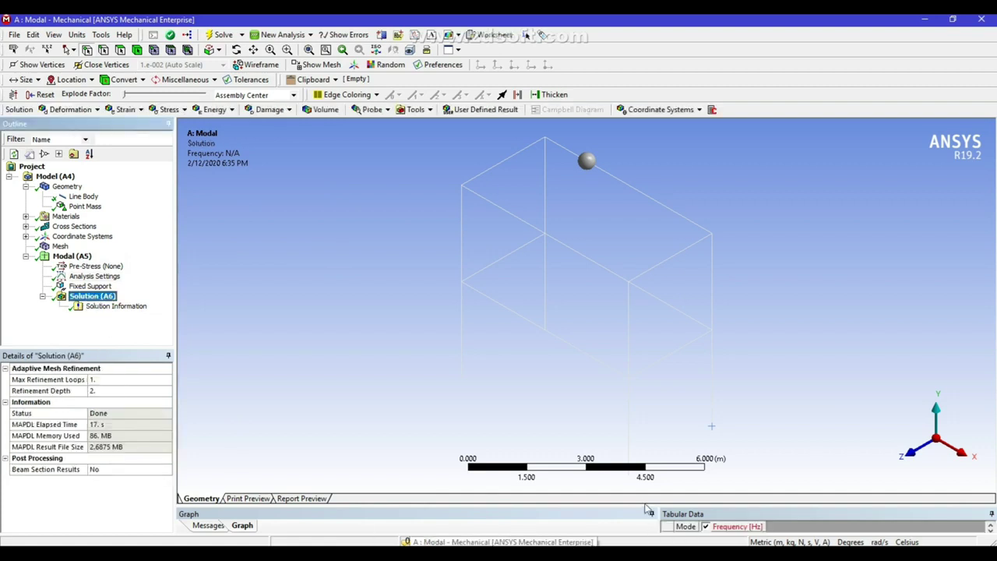
{"action": "left_click", "coordinate": [100, 35]}
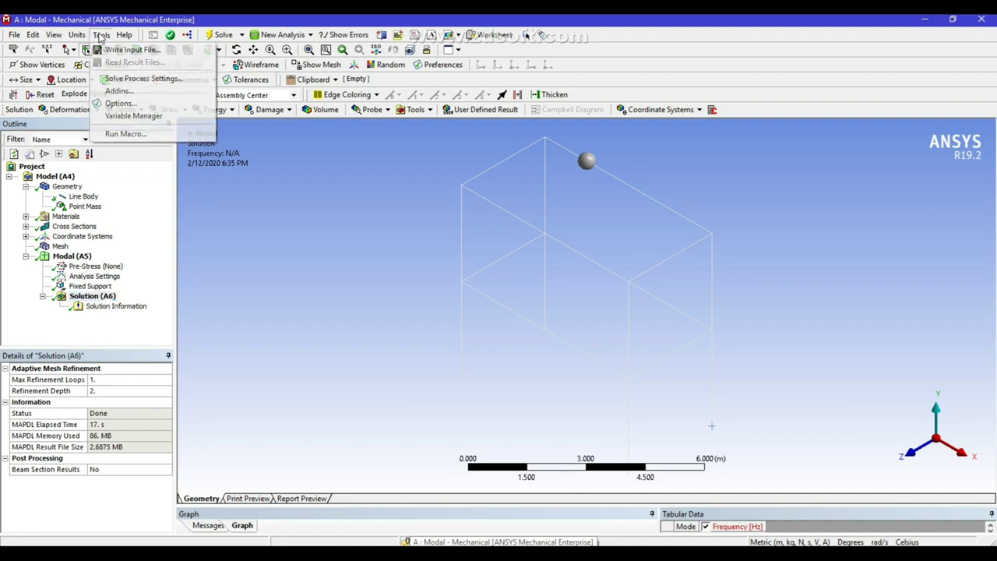
{"action": "left_click", "coordinate": [96, 37]}
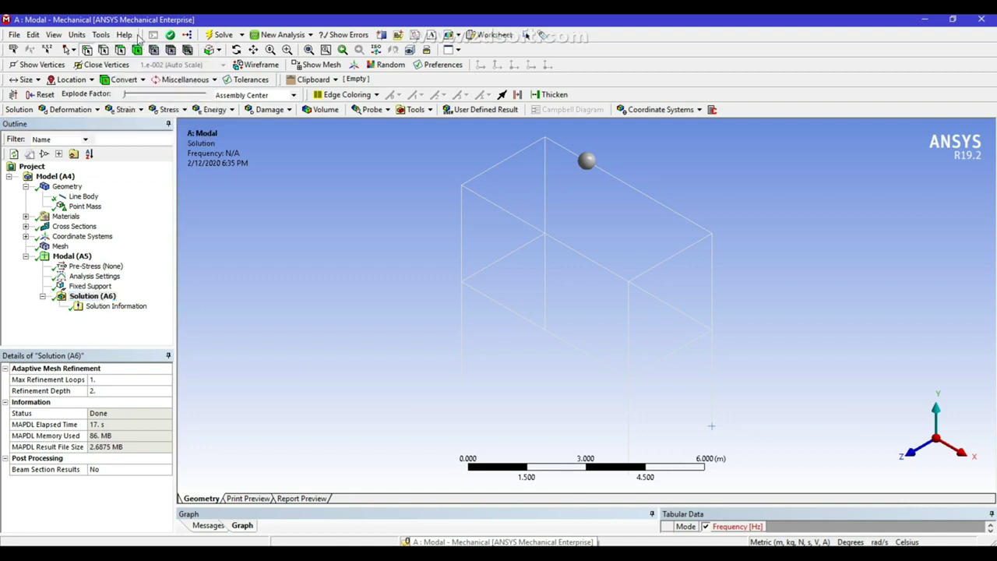
{"action": "left_click", "coordinate": [53, 36]}
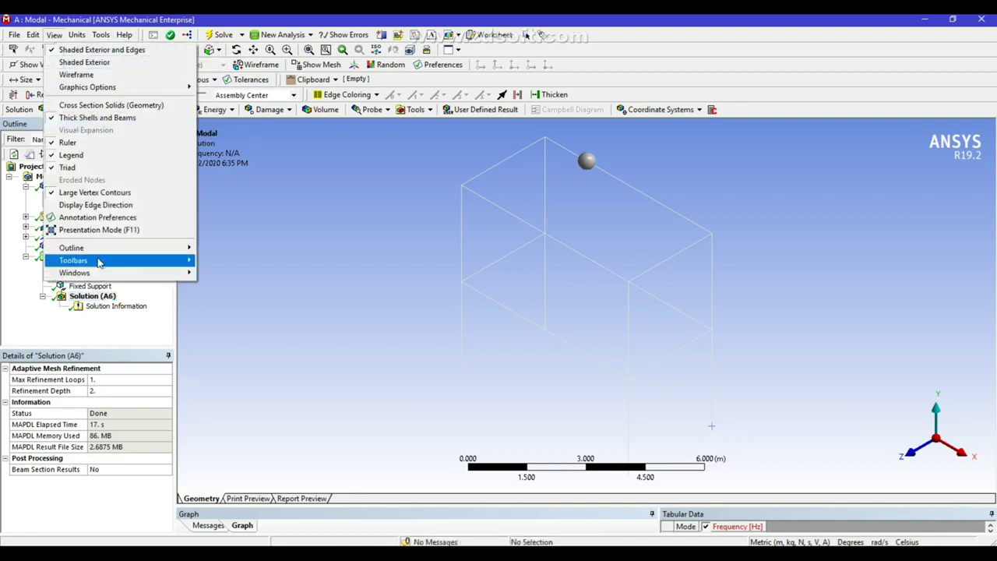
{"action": "left_click", "coordinate": [289, 262]}
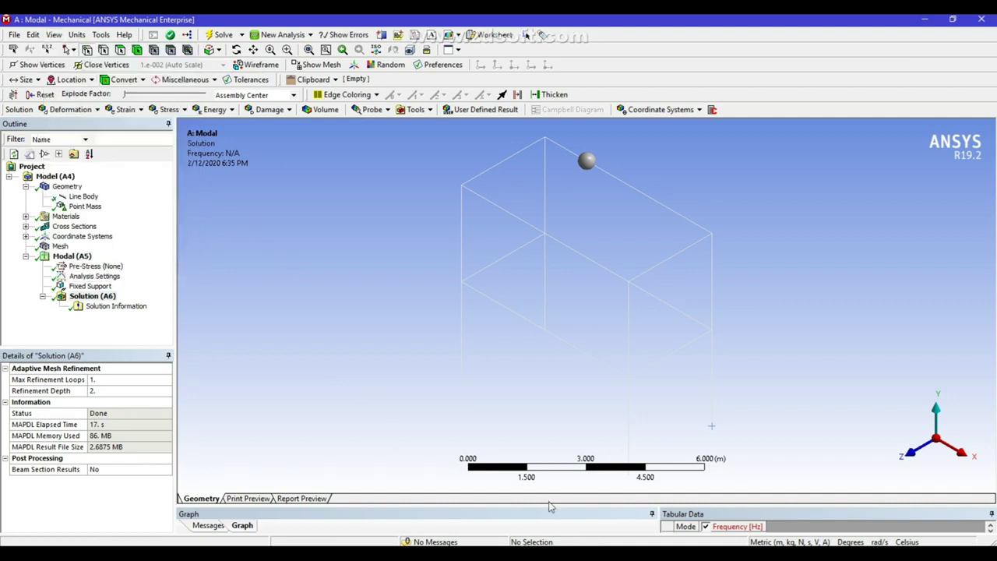
{"action": "left_click_drag", "start_coordinate": [553, 505], "coordinate": [558, 441]}
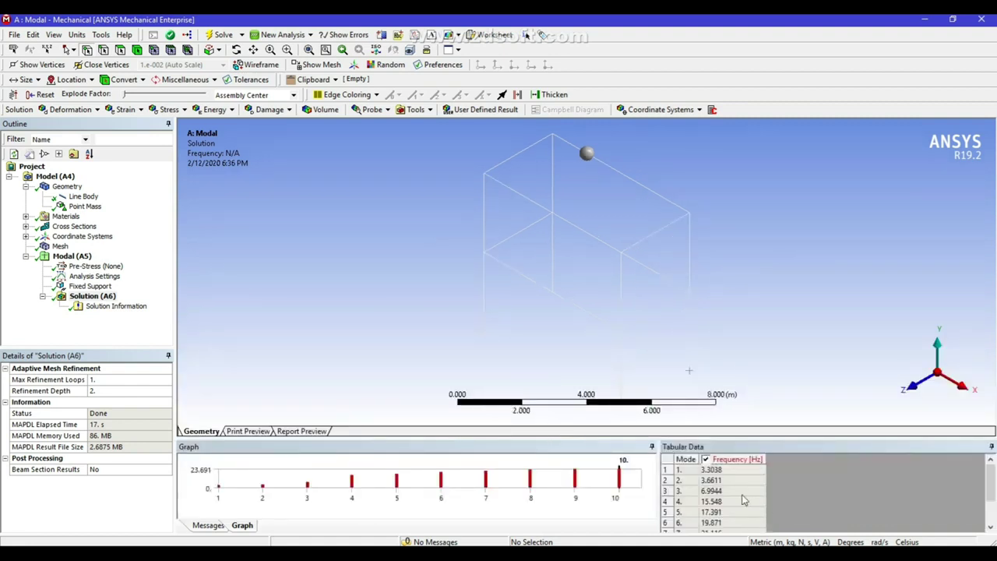
{"action": "mouse_move", "coordinate": [995, 480]}
{"action": "left_mouse_down"}
{"action": "mouse_move", "coordinate": [995, 505]}
{"action": "mouse_move", "coordinate": [984, 464]}
{"action": "left_mouse_up"}
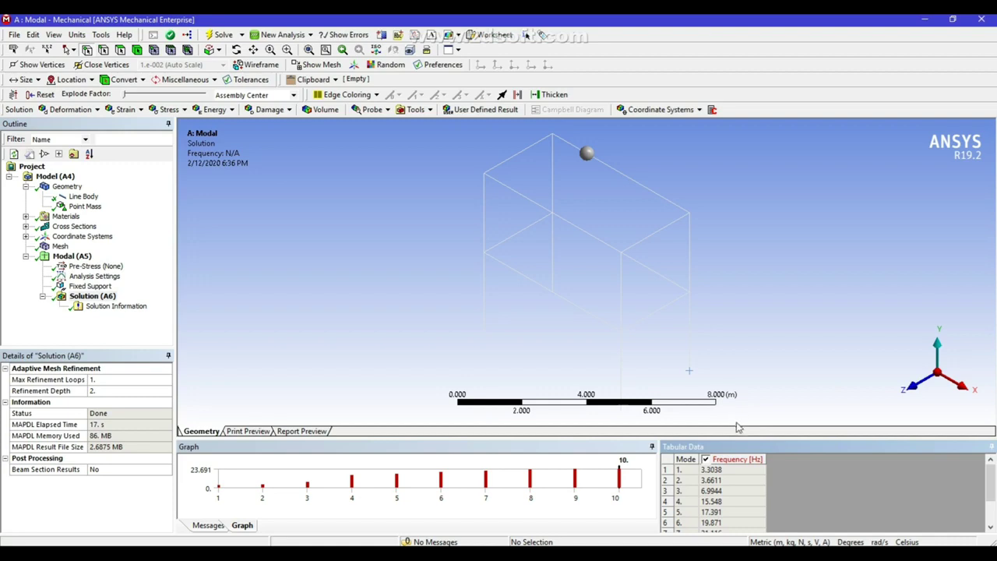
- Switch to Workbench, add a Response Spectrum system linked to the Modal solution, and open its Setup
{"action": "left_click", "coordinate": [476, 550]}
{"action": "left_click", "coordinate": [505, 511]}
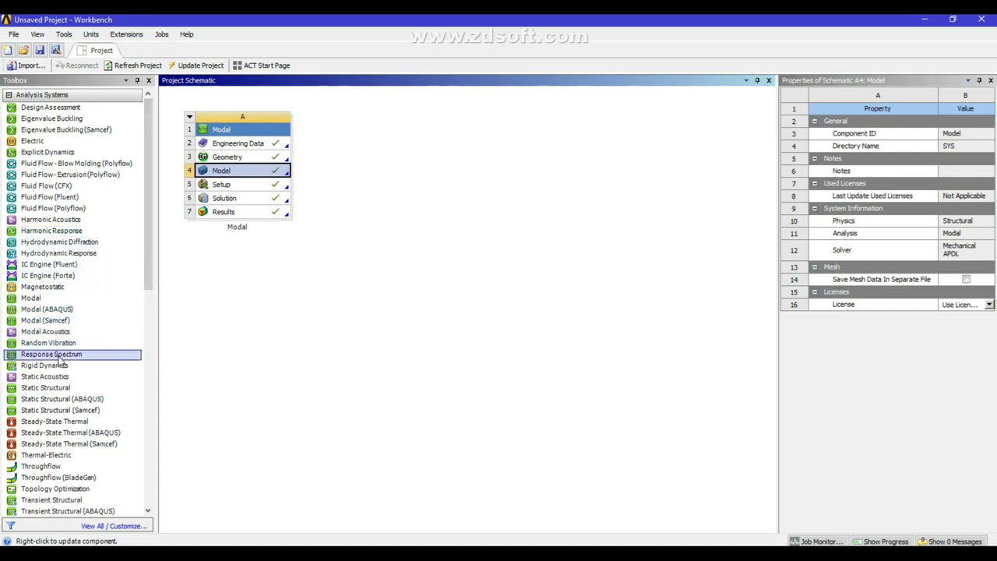
{"action": "left_click_drag", "start_coordinate": [60, 360], "coordinate": [241, 199]}
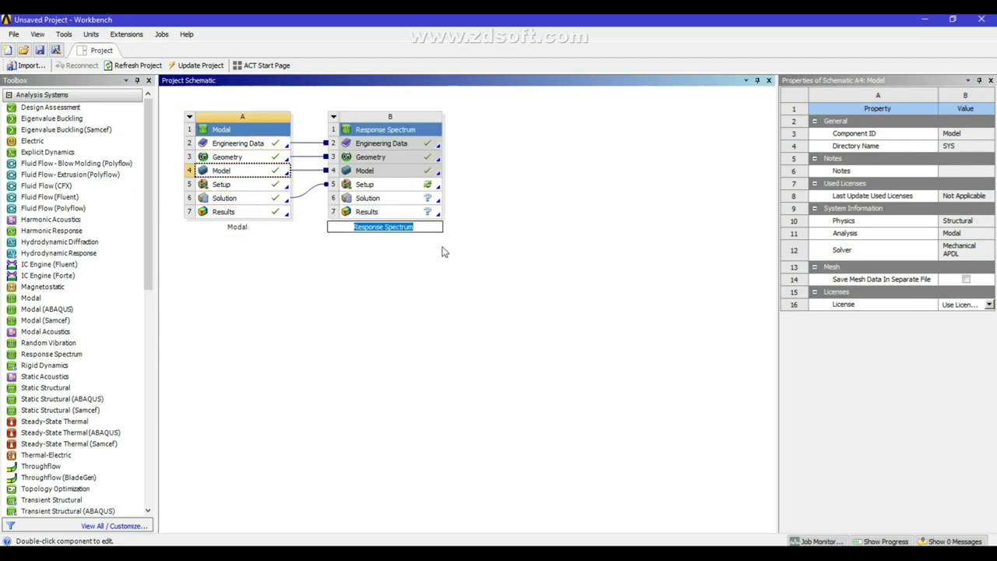
{"action": "double_click", "coordinate": [381, 185]}
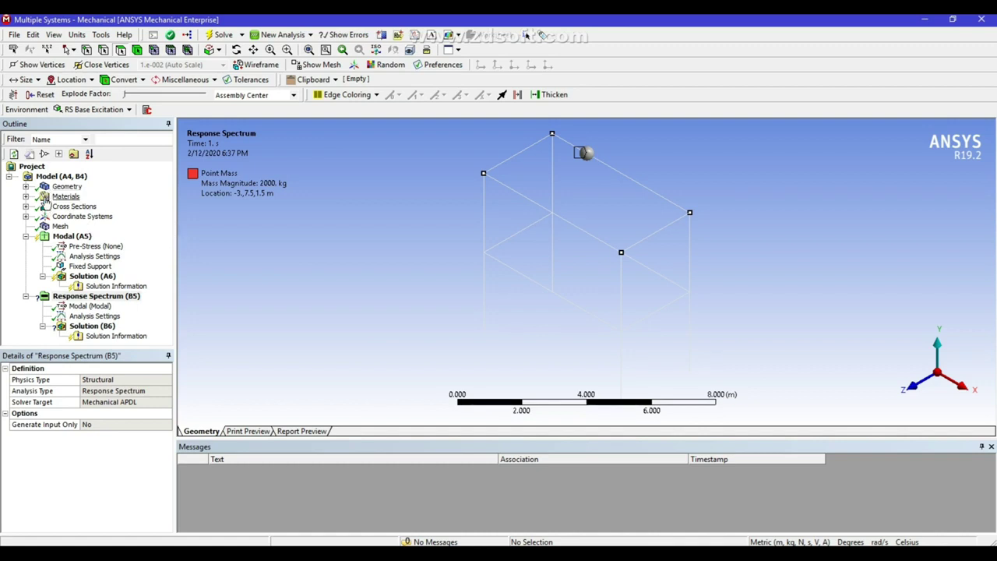
- Insert an RS Acceleration load in the Response Spectrum analysis and set its boundary condition to All Supports
{"action": "right_click", "coordinate": [109, 297]}
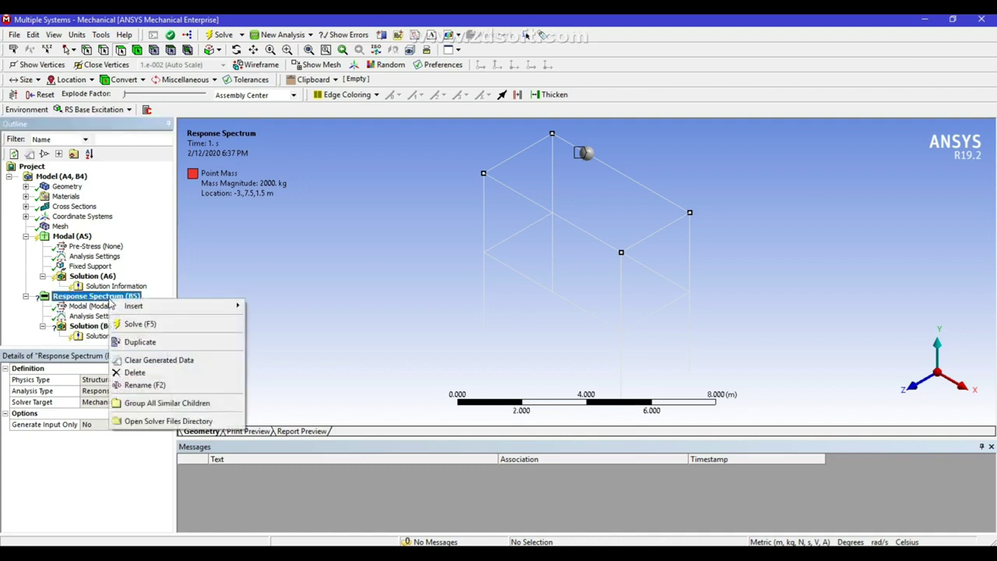
{"action": "mouse_move", "coordinate": [137, 313]}
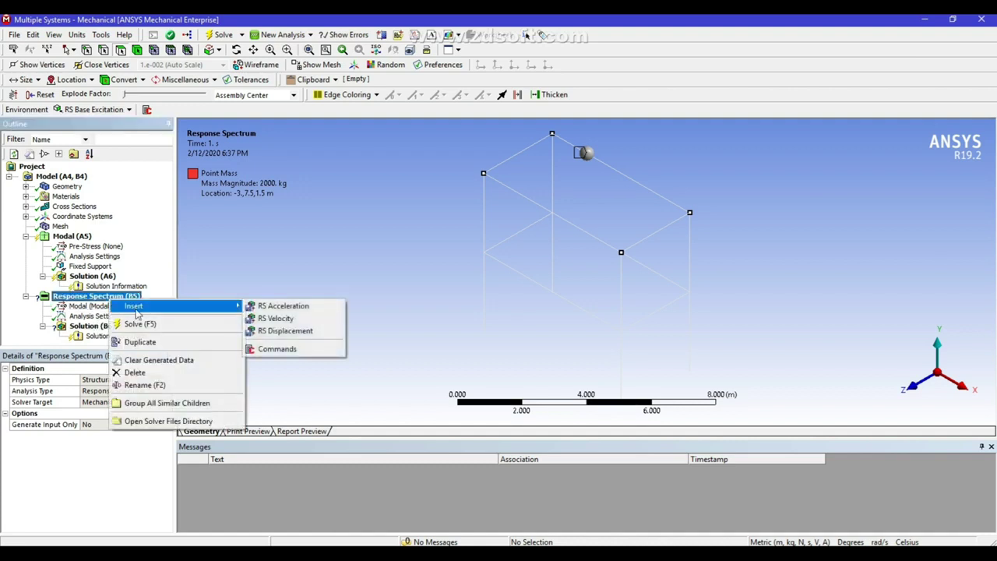
{"action": "left_click", "coordinate": [274, 310]}
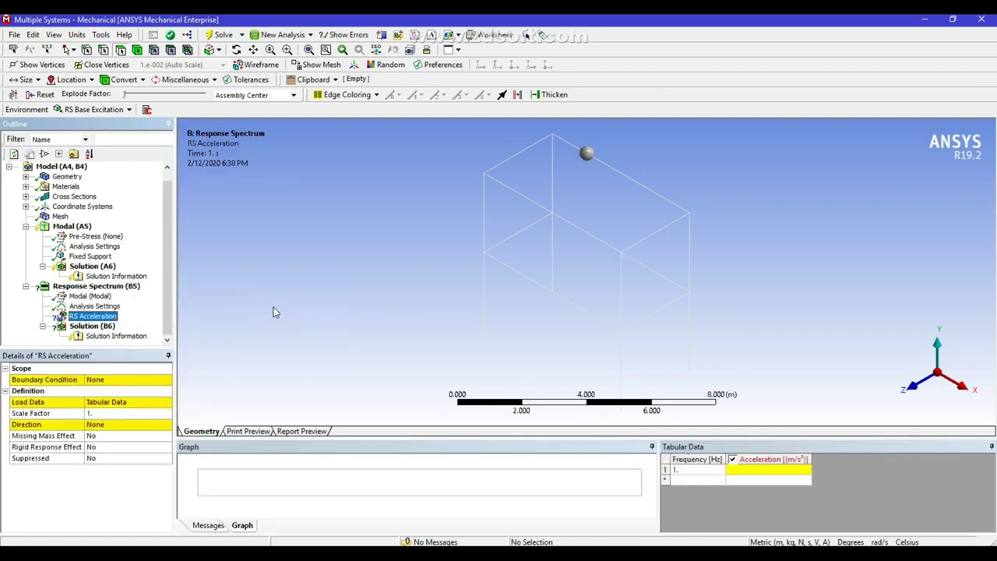
{"action": "left_click", "coordinate": [113, 378]}
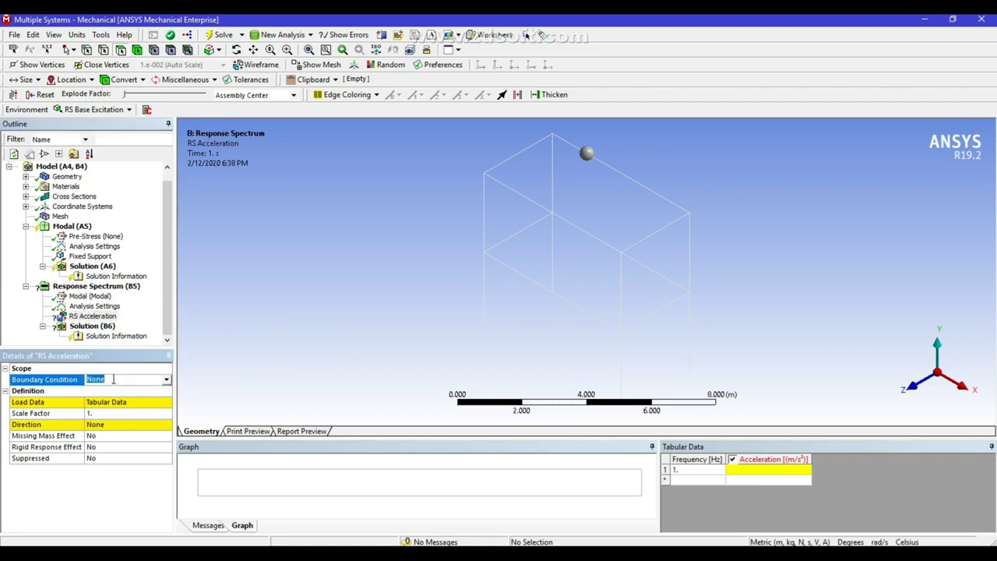
{"action": "left_click", "coordinate": [167, 379]}
{"action": "left_click", "coordinate": [138, 394]}
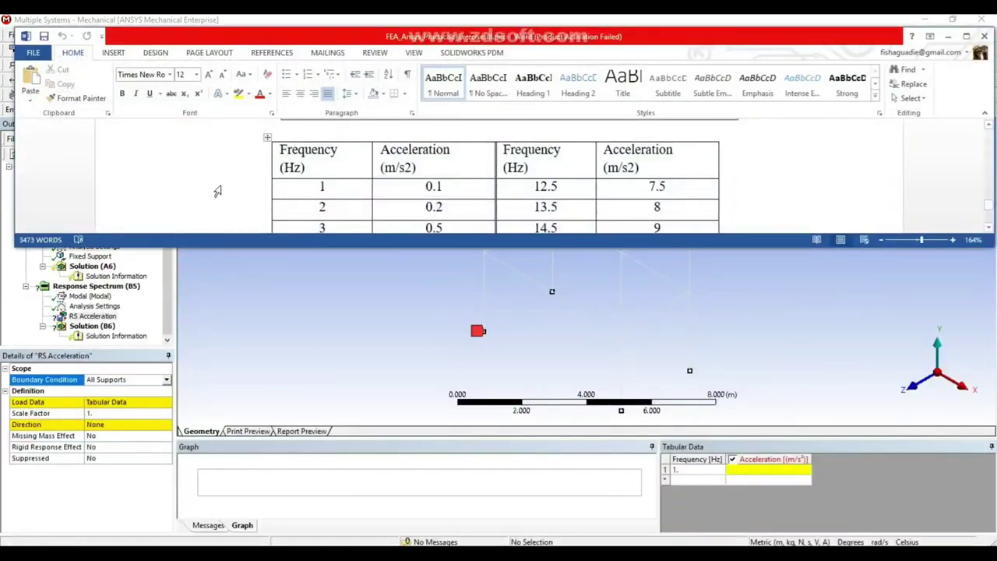
- Copy the frequencies 1 to 11 Hz from the Word document's table and paste them into the RS Acceleration tabular data
{"action": "left_click", "coordinate": [965, 37]}
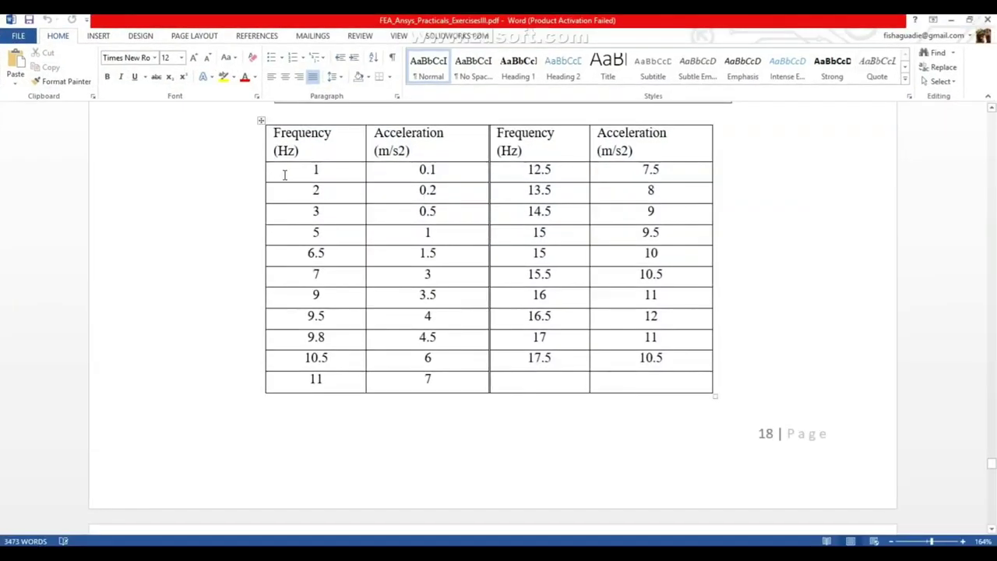
{"action": "left_click_drag", "start_coordinate": [294, 168], "coordinate": [303, 378]}
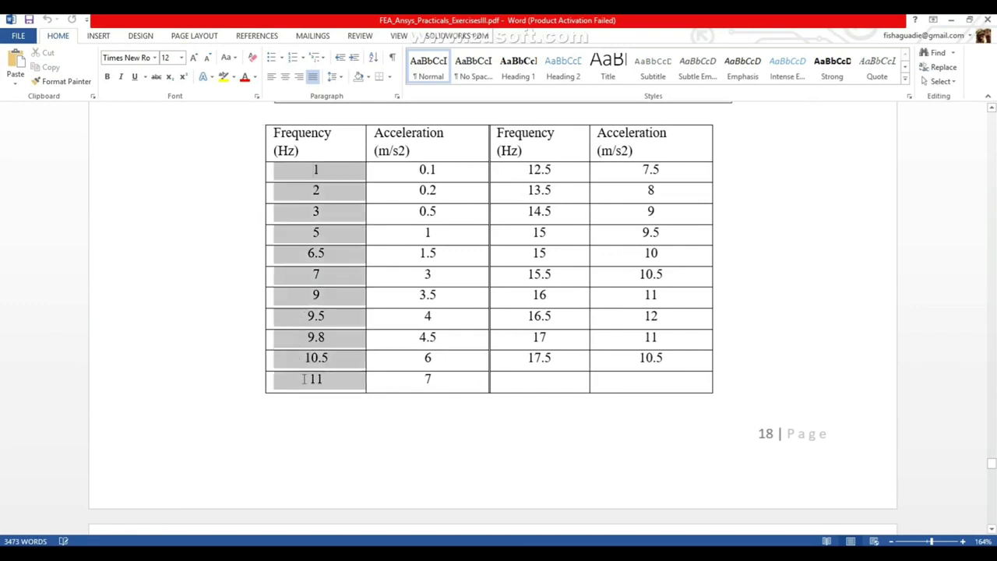
{"action": "right_click", "coordinate": [322, 295]}
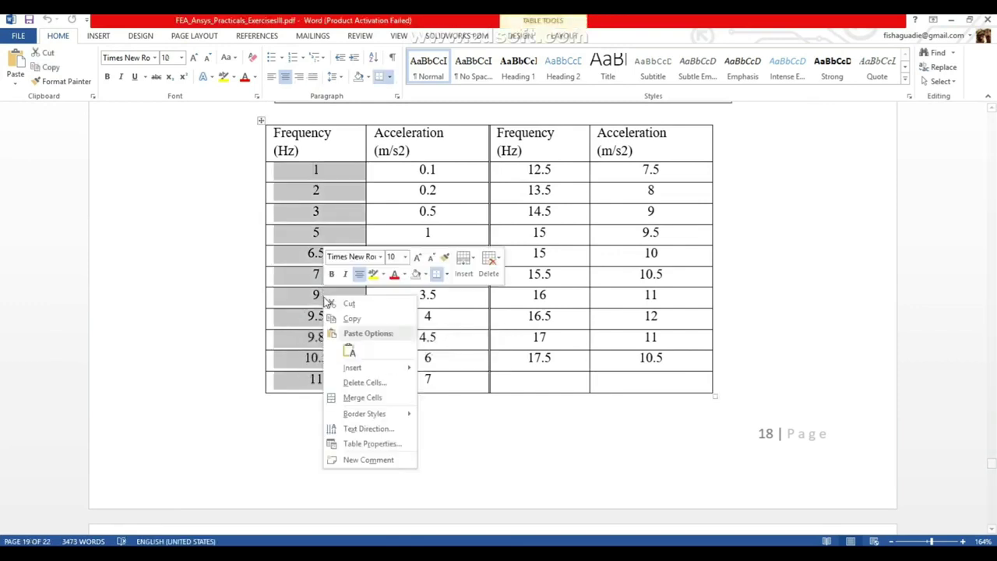
{"action": "left_click", "coordinate": [352, 320]}
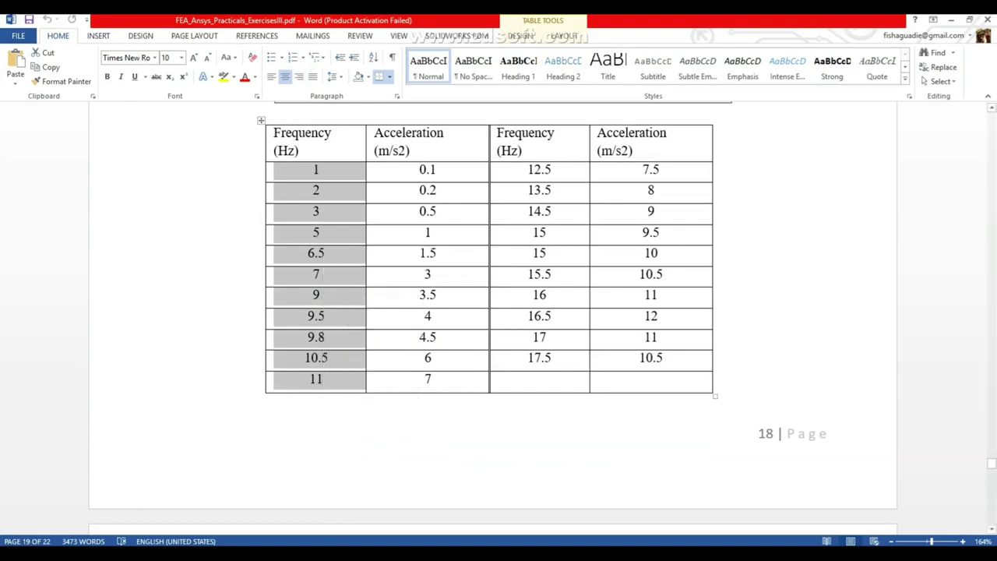
{"action": "key", "text": "alt+Tab"}
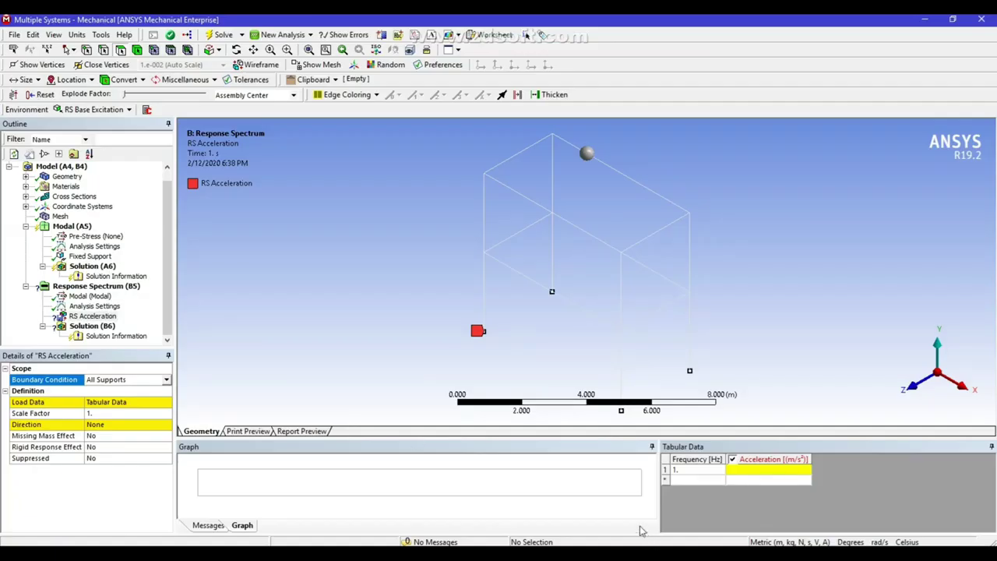
{"action": "right_click", "coordinate": [682, 470]}
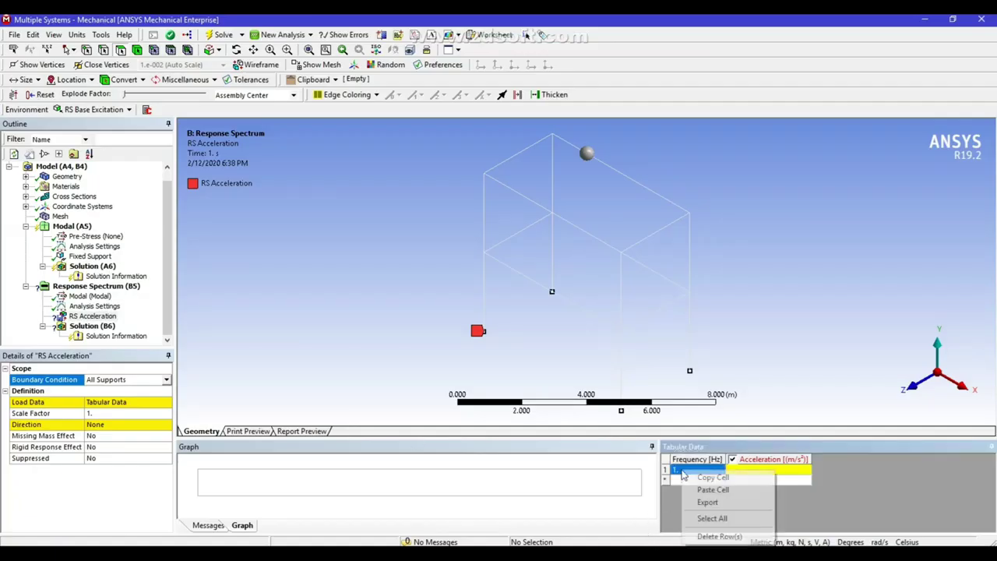
{"action": "left_click", "coordinate": [735, 490]}
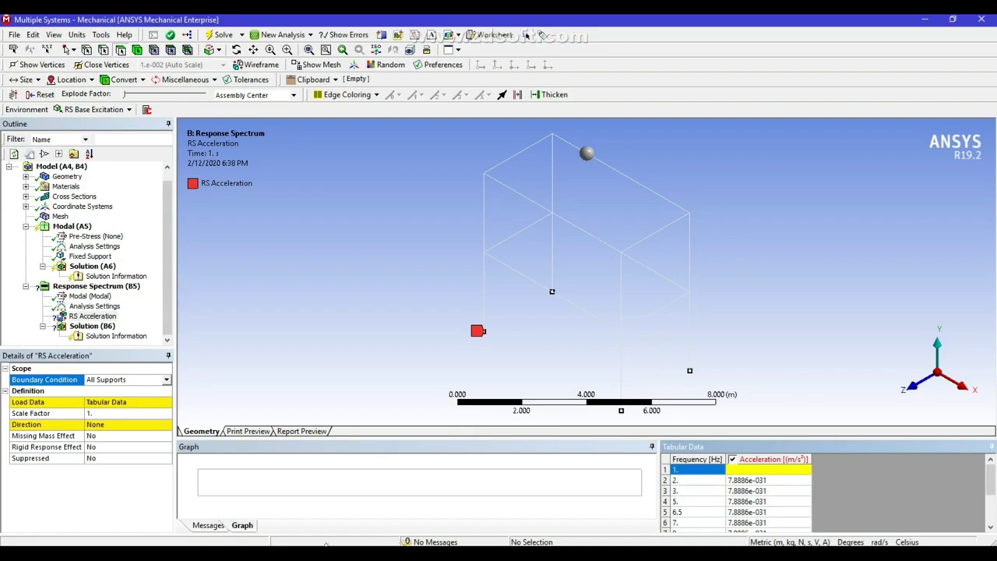
- Copy the matching accelerations, 0.1 to 7 m/s², from the first Acceleration column in Word and return to ANSYS Mechanical
{"action": "key", "text": "alt+Tab"}
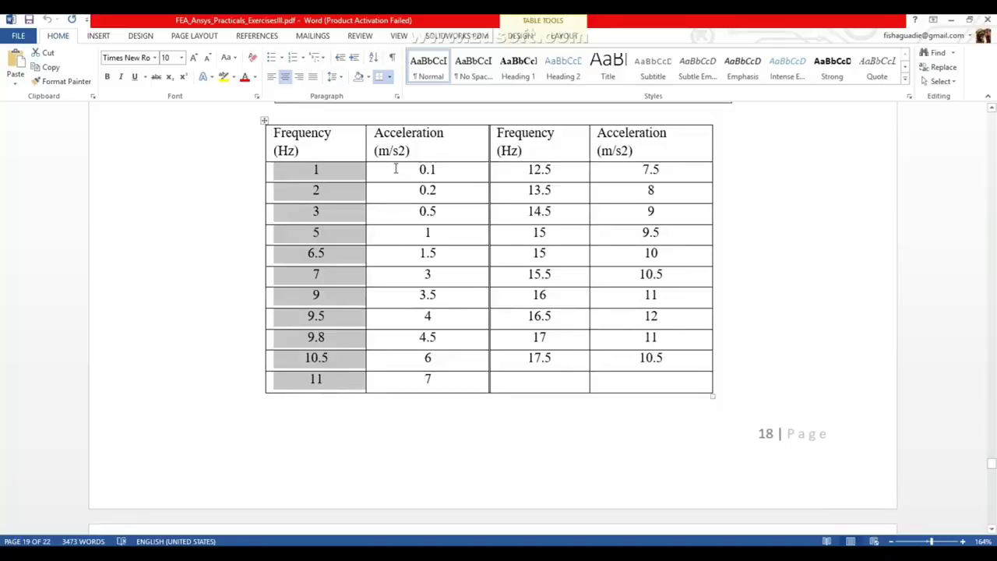
{"action": "left_click_drag", "start_coordinate": [395, 168], "coordinate": [423, 379]}
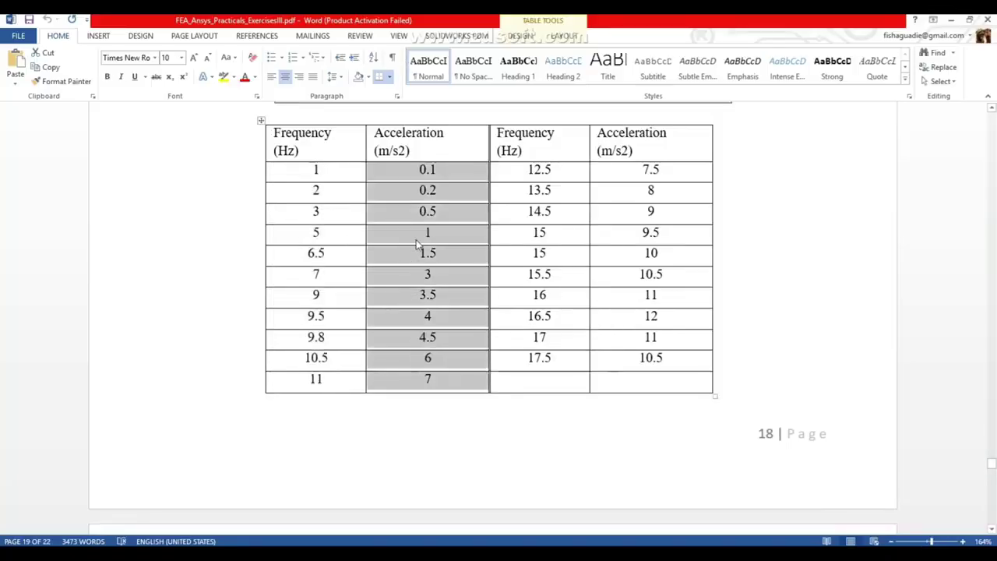
{"action": "right_click", "coordinate": [420, 191]}
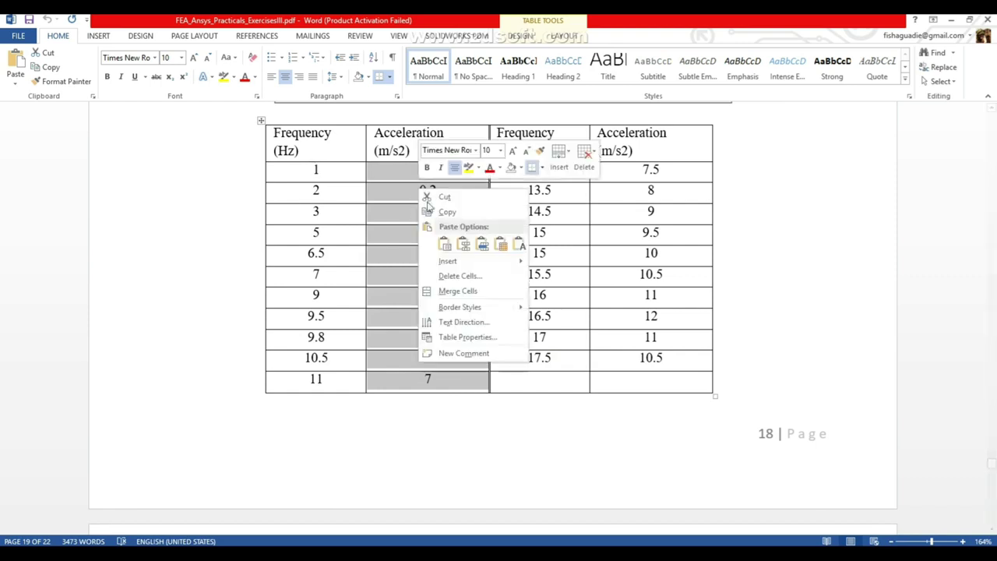
{"action": "left_click", "coordinate": [447, 213]}
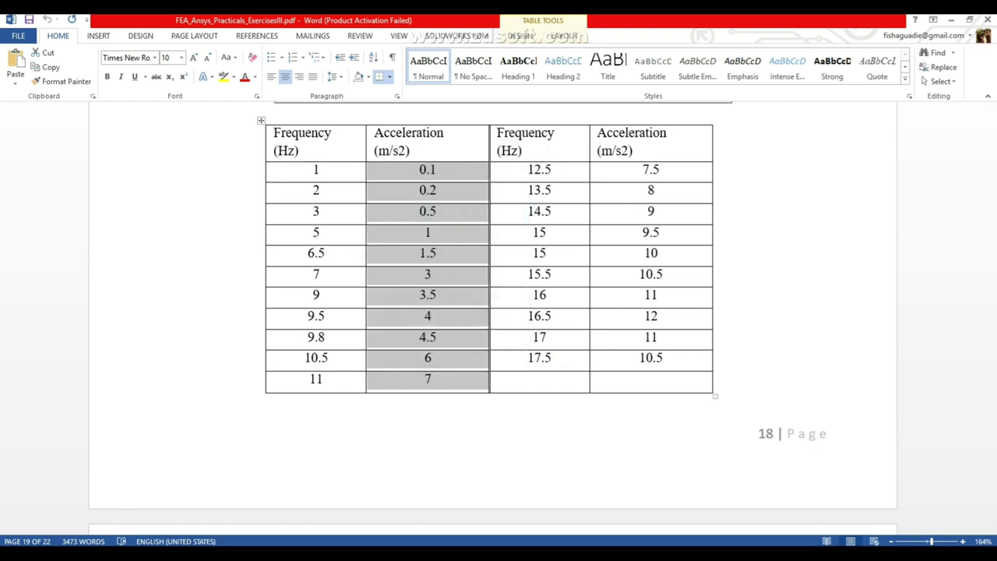
{"action": "key", "text": "alt+Tab"}
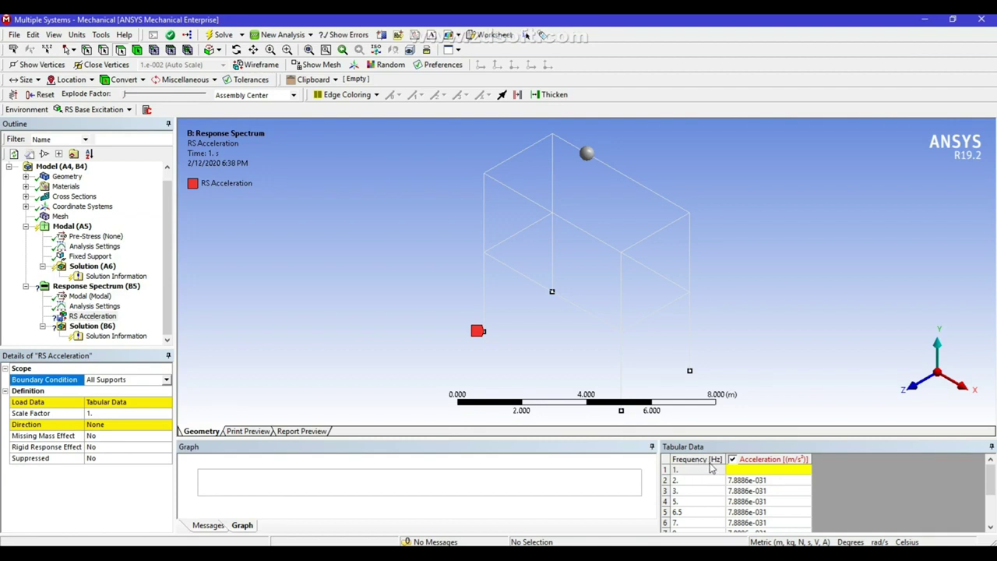
{"action": "right_click", "coordinate": [767, 471]}
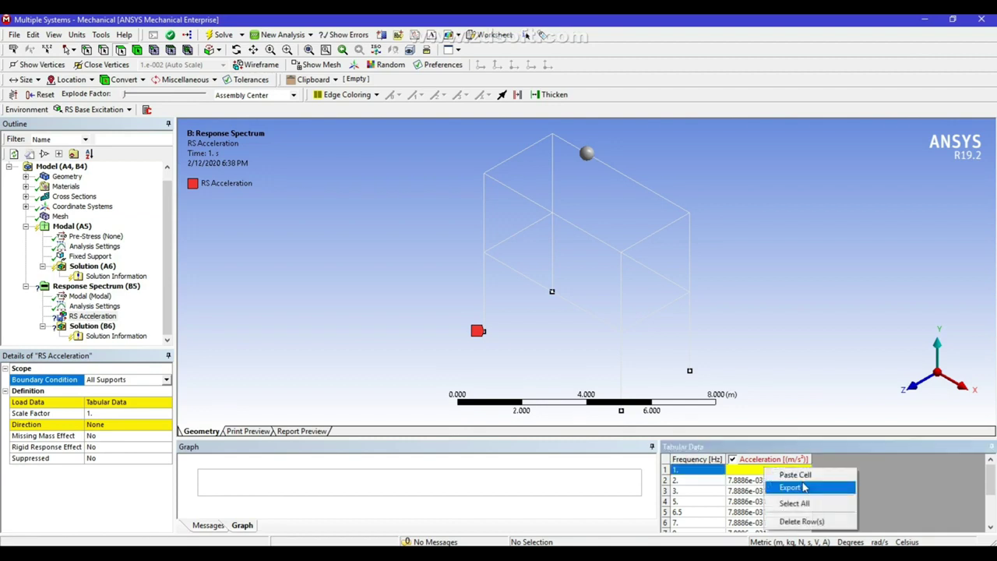
{"action": "left_click", "coordinate": [797, 475]}
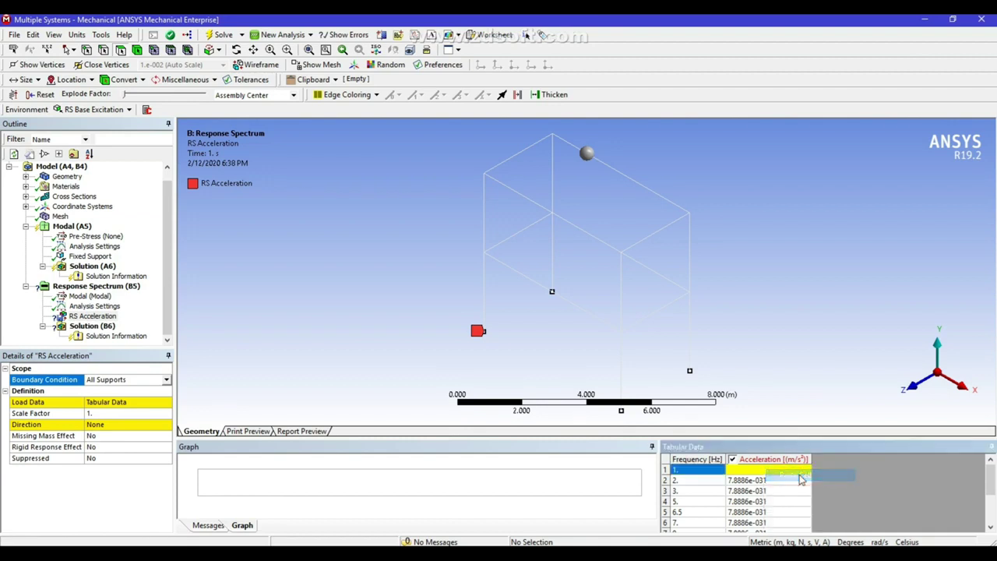
{"action": "right_click", "coordinate": [750, 475]}
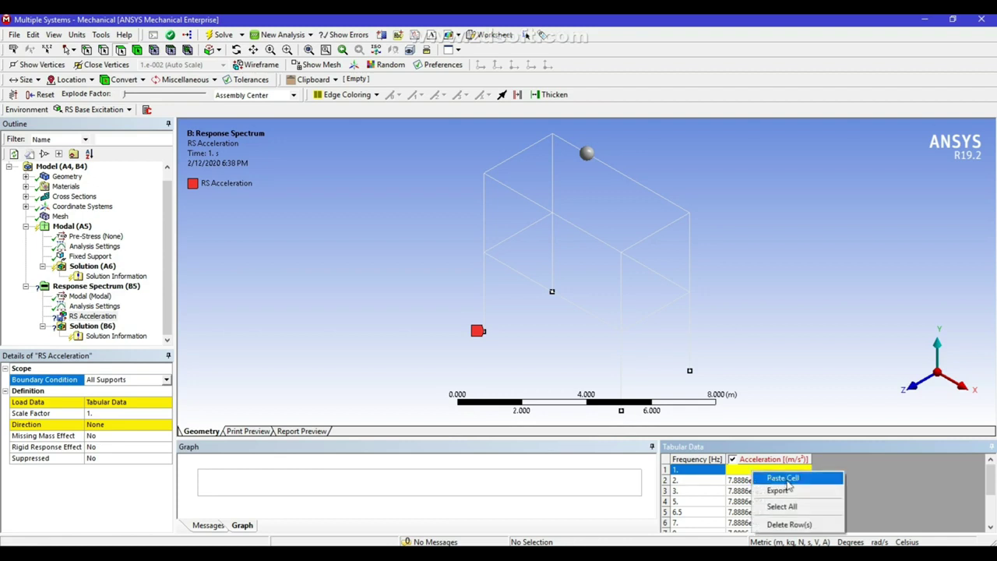
{"action": "left_click", "coordinate": [788, 481]}
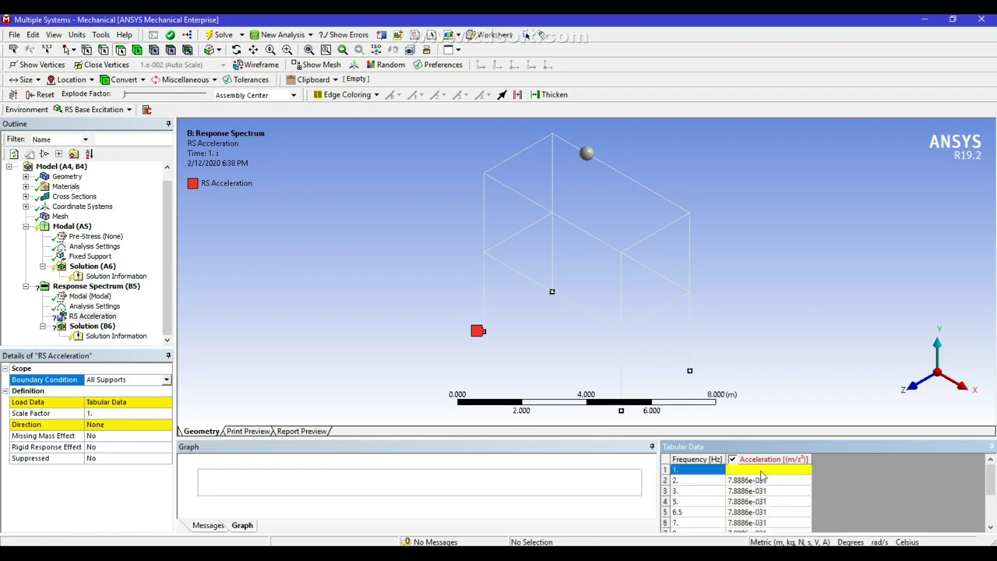
- Paste the copied accelerations into the Acceleration column of the RS Acceleration table, starting at the 1 Hz row
{"action": "left_click", "coordinate": [762, 471]}
{"action": "right_click", "coordinate": [762, 477]}
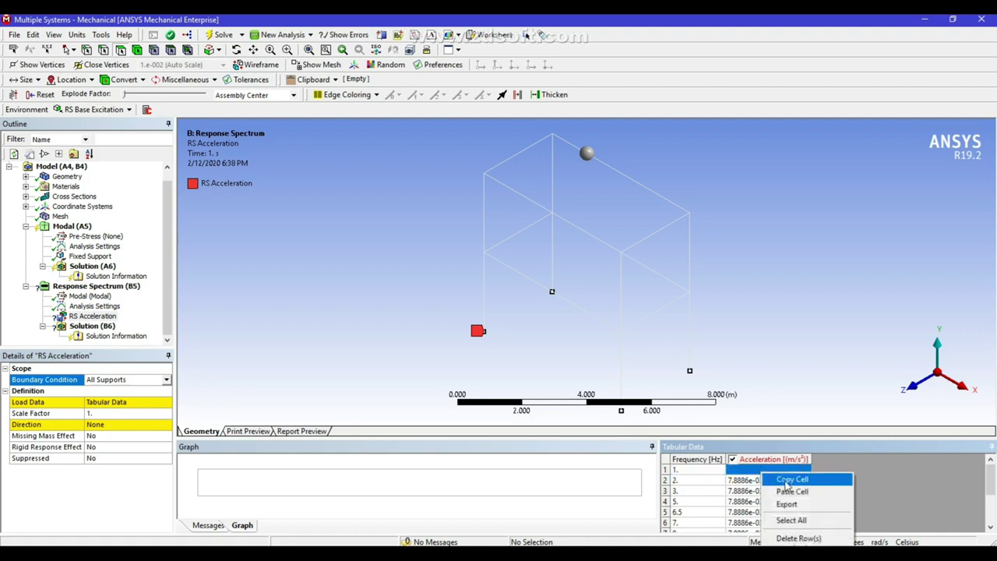
{"action": "left_click", "coordinate": [789, 489]}
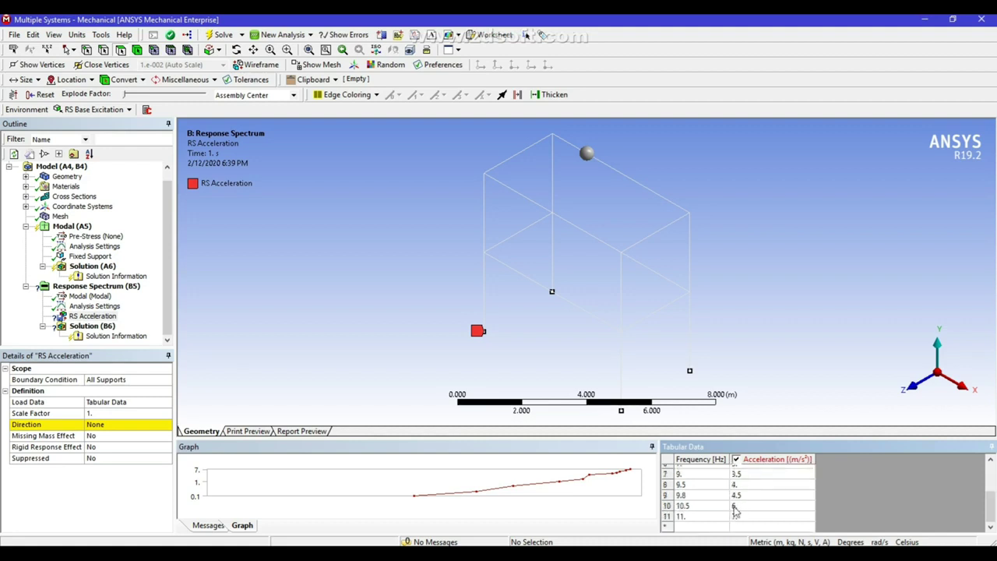
{"action": "scroll", "coordinate": [694, 514], "scroll_direction": "down", "scroll_amount": 2}
- Copy the frequencies 12.5 to 17.5 Hz from the second Frequency column in Word and paste them below the 11 Hz row of the RS Acceleration table
{"action": "left_click", "coordinate": [402, 552]}
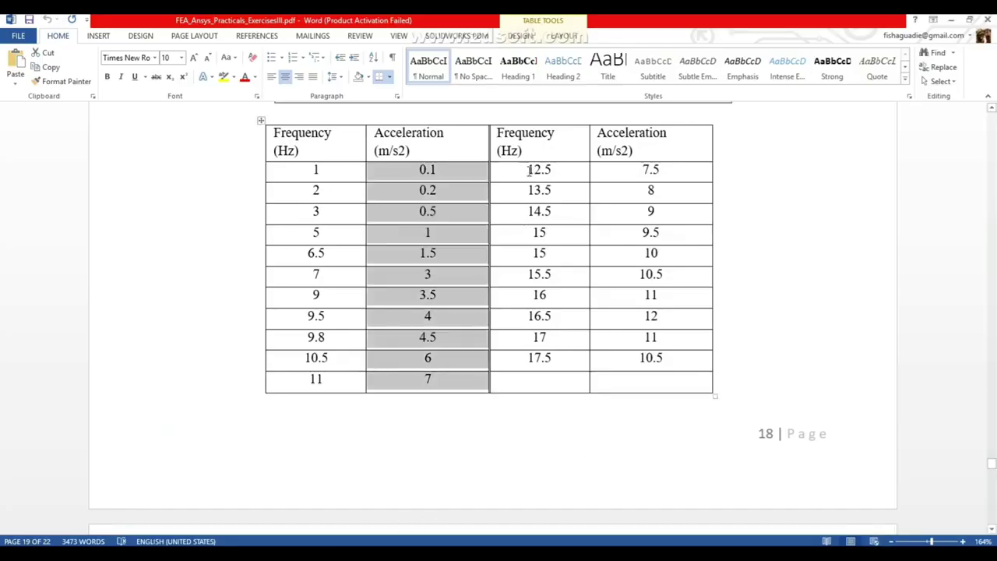
{"action": "left_click_drag", "start_coordinate": [527, 169], "coordinate": [543, 350]}
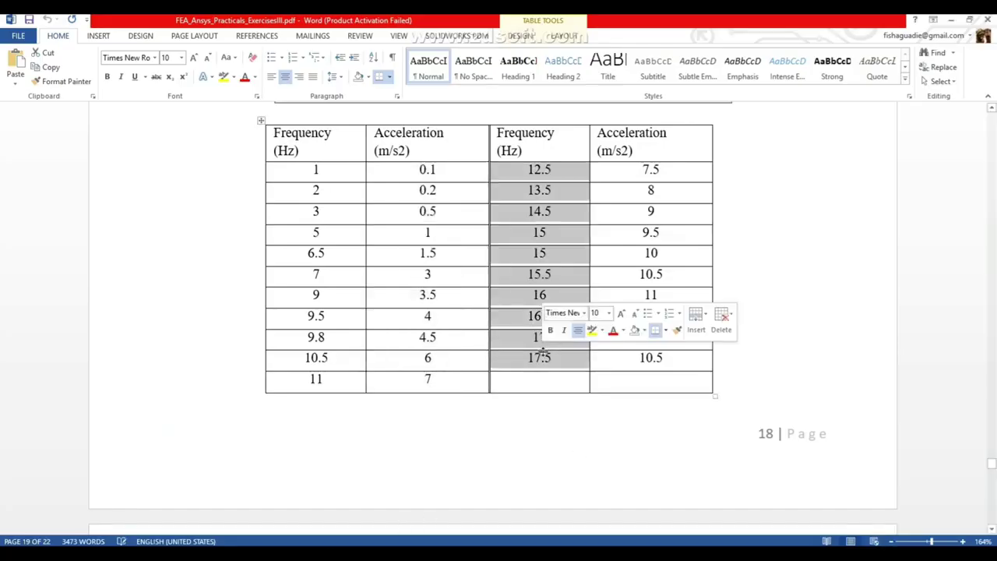
{"action": "right_click", "coordinate": [545, 235]}
{"action": "left_click", "coordinate": [577, 255]}
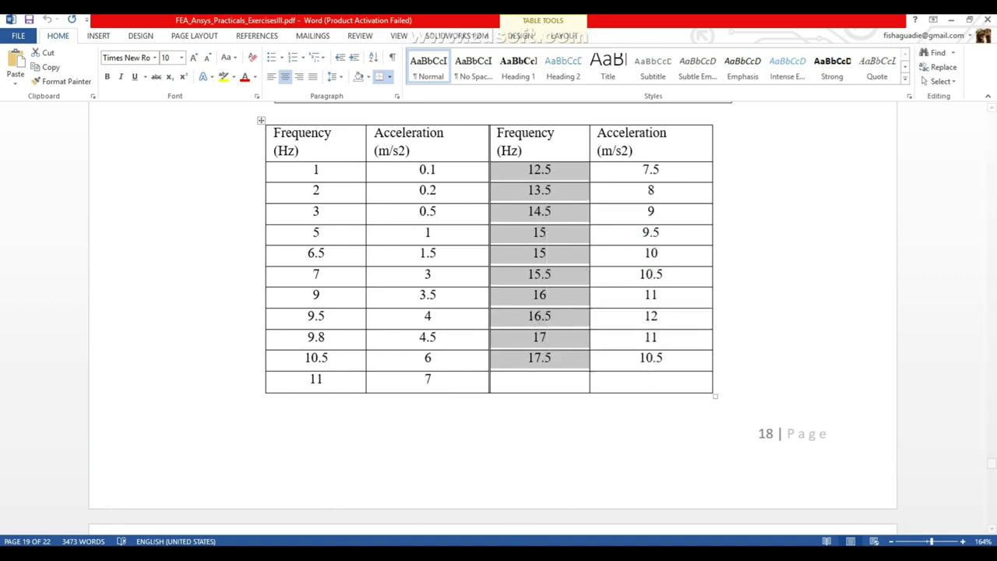
{"action": "key", "text": "alt+Tab"}
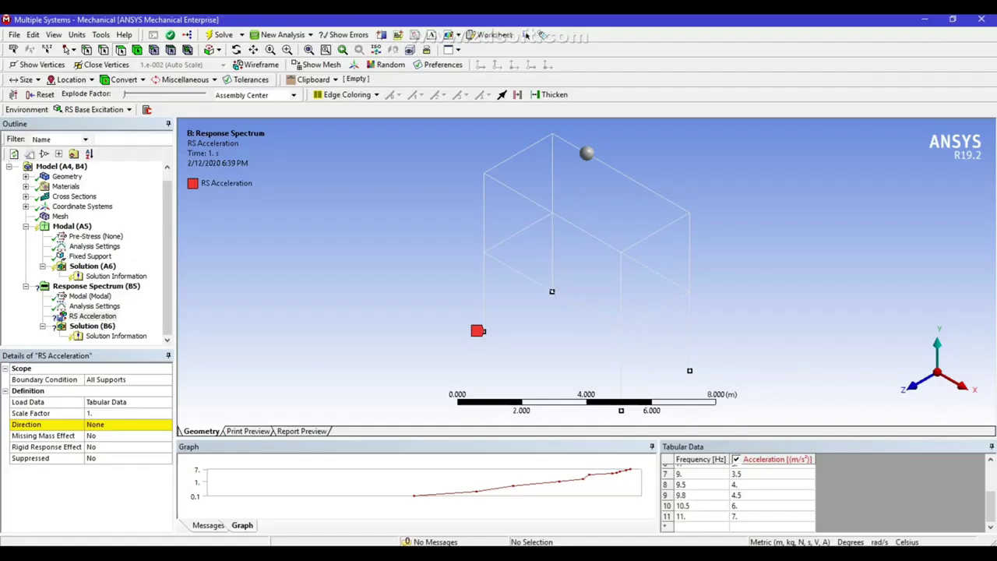
{"action": "left_click", "coordinate": [684, 527]}
{"action": "right_click", "coordinate": [684, 528]}
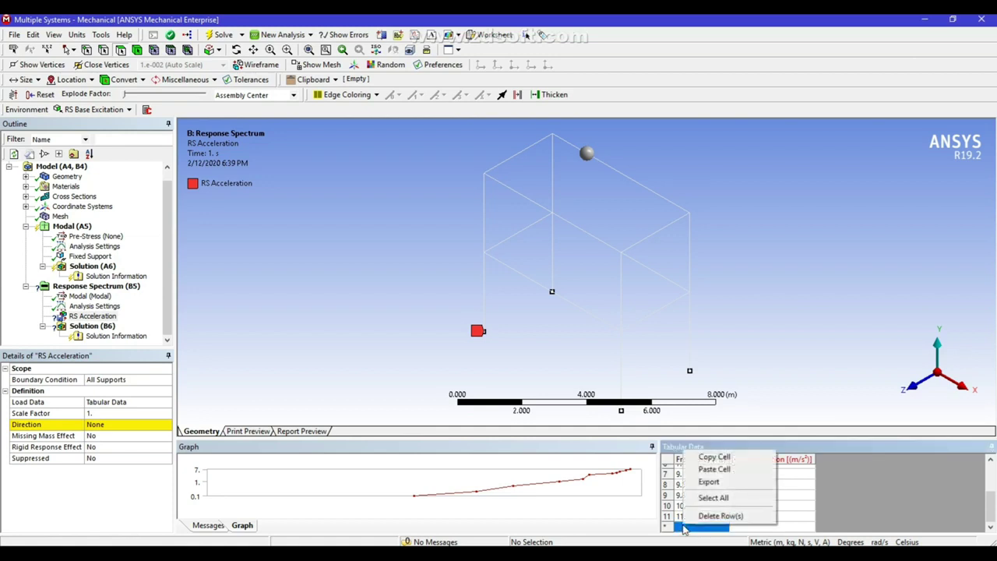
{"action": "left_click", "coordinate": [722, 470]}
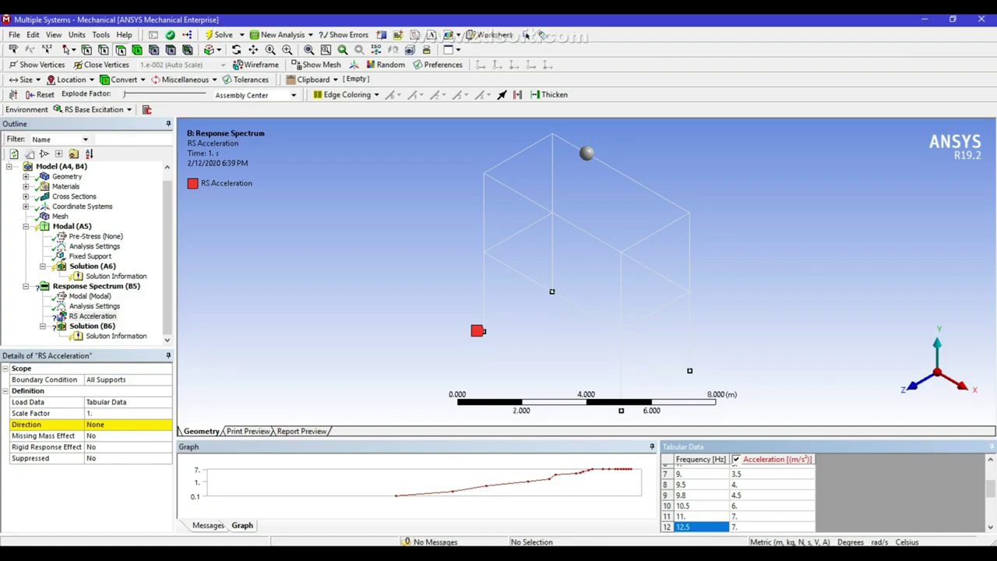
- Copy the matching accelerations, 7.5 to 10.5 m/s², from Word's second Acceleration column and paste them into the RS Acceleration table from the 12.5 Hz row
{"action": "key", "text": "alt+Tab"}
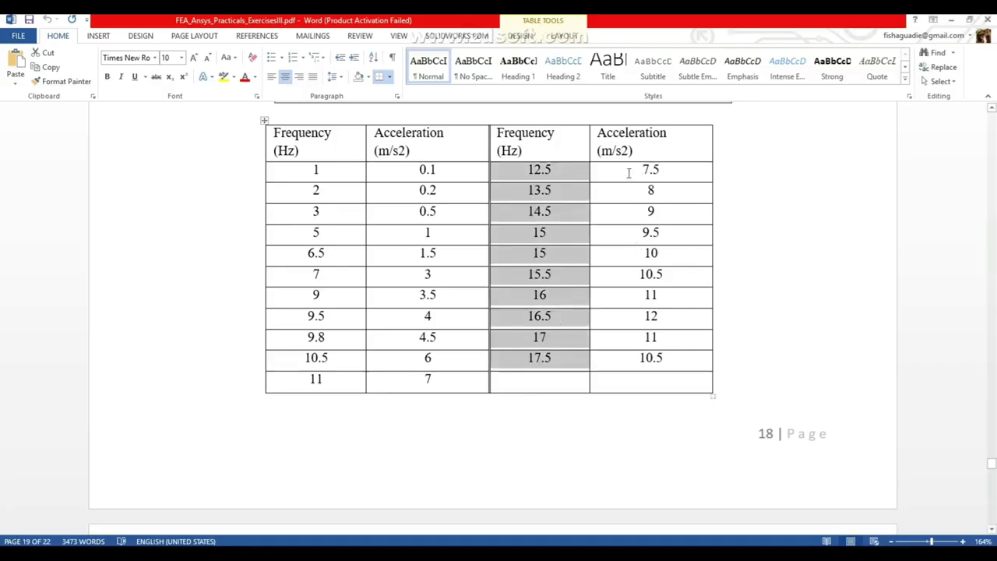
{"action": "left_click_drag", "start_coordinate": [623, 178], "coordinate": [629, 354]}
{"action": "right_click", "coordinate": [655, 263]}
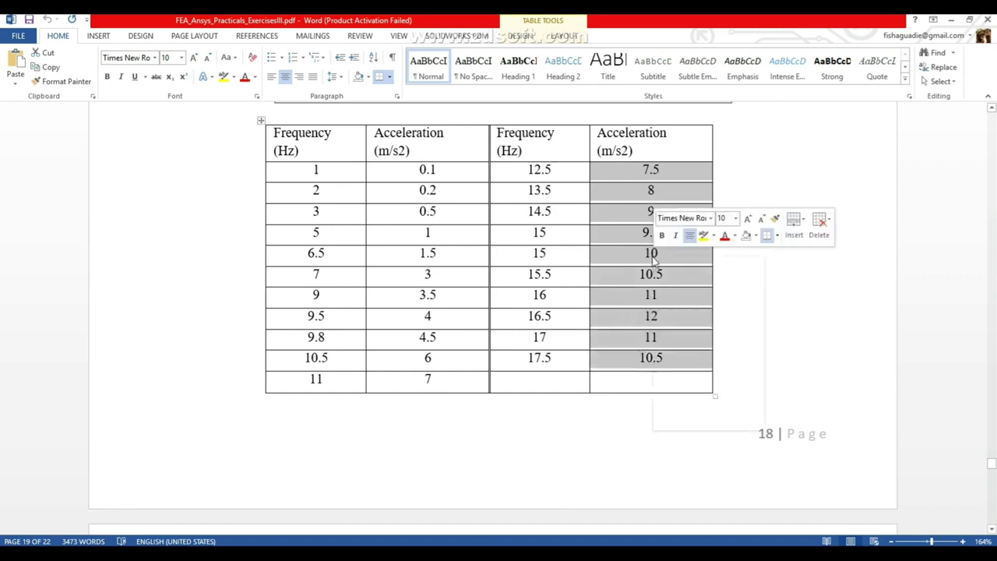
{"action": "left_click", "coordinate": [679, 278]}
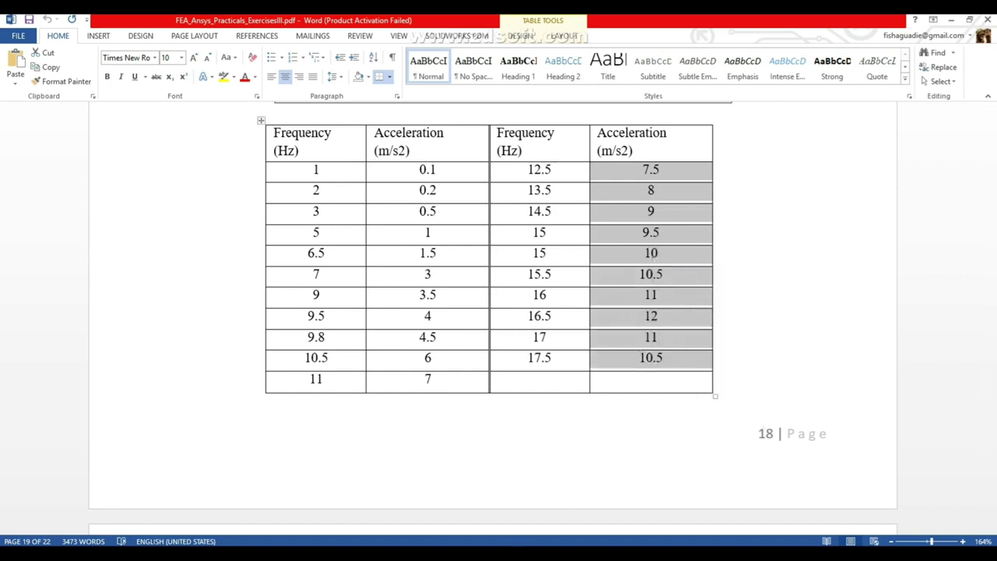
{"action": "key", "text": "alt+Tab"}
{"action": "left_click", "coordinate": [744, 527]}
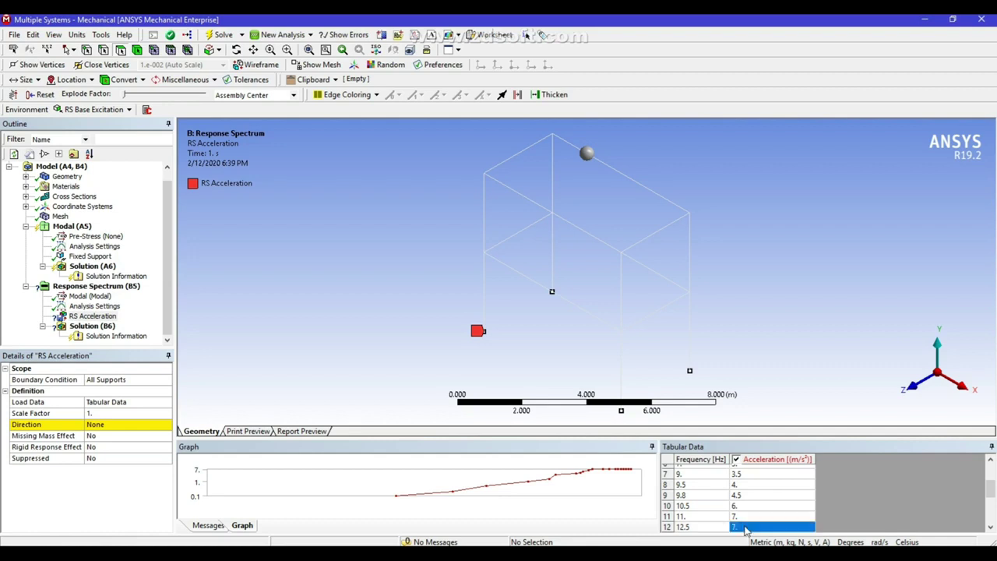
{"action": "right_click", "coordinate": [743, 528]}
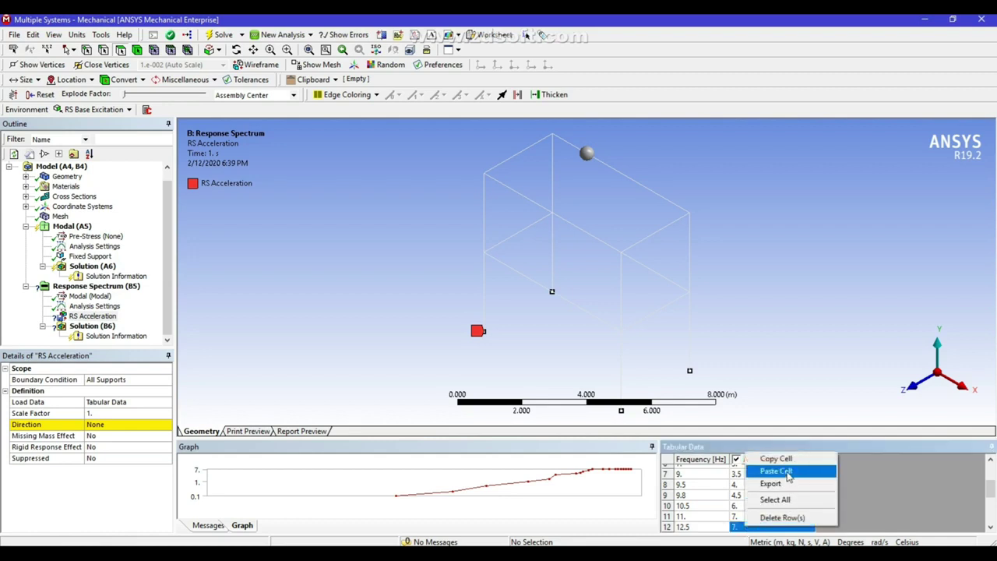
{"action": "left_click", "coordinate": [776, 472]}
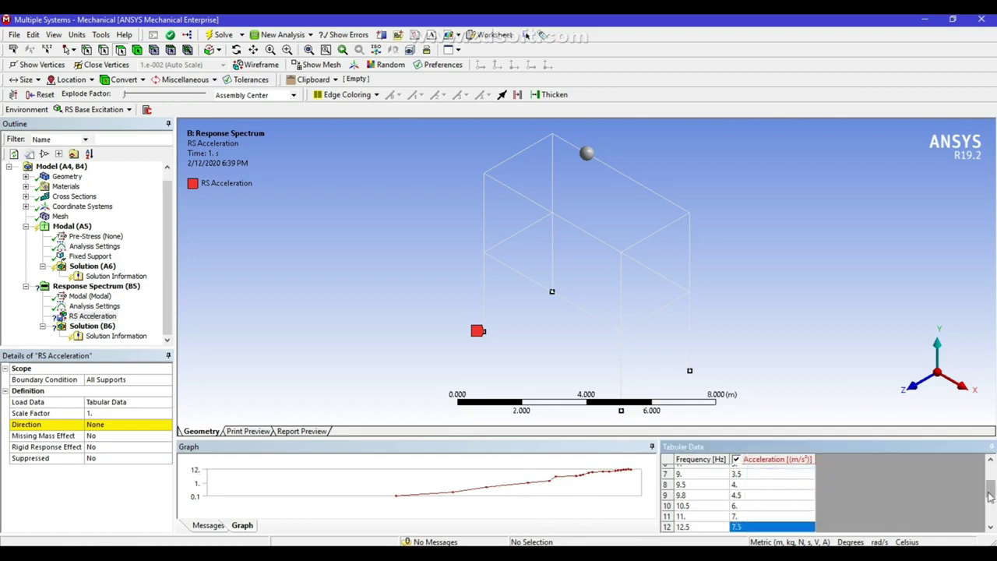
{"action": "mouse_move", "coordinate": [991, 493]}
{"action": "left_mouse_down"}
{"action": "mouse_move", "coordinate": [993, 518]}
{"action": "mouse_move", "coordinate": [991, 477]}
{"action": "left_mouse_up"}
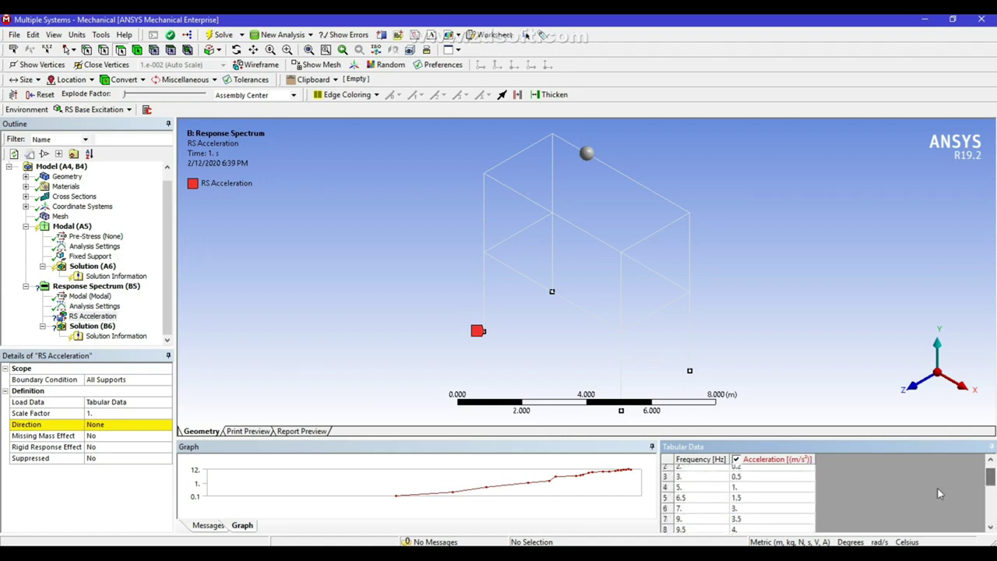
- Set the direction of the RS Acceleration load to Y Axis
{"action": "left_click", "coordinate": [101, 425]}
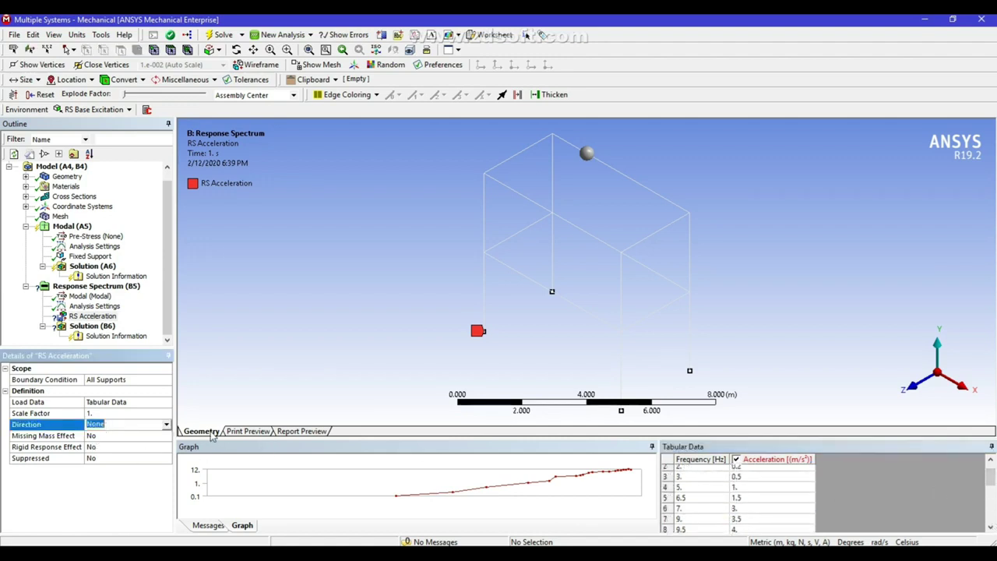
{"action": "left_click", "coordinate": [165, 427]}
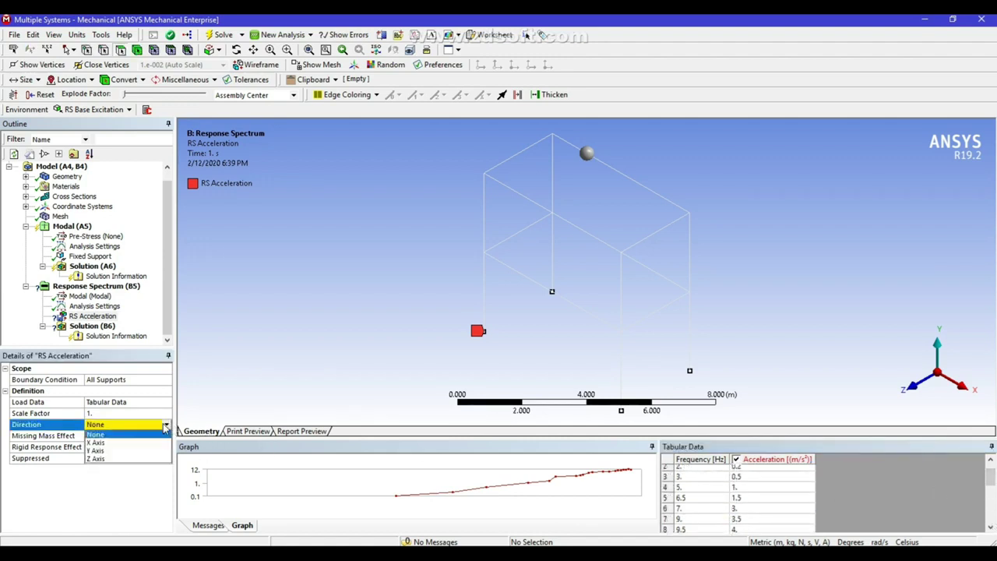
{"action": "left_click", "coordinate": [119, 457]}
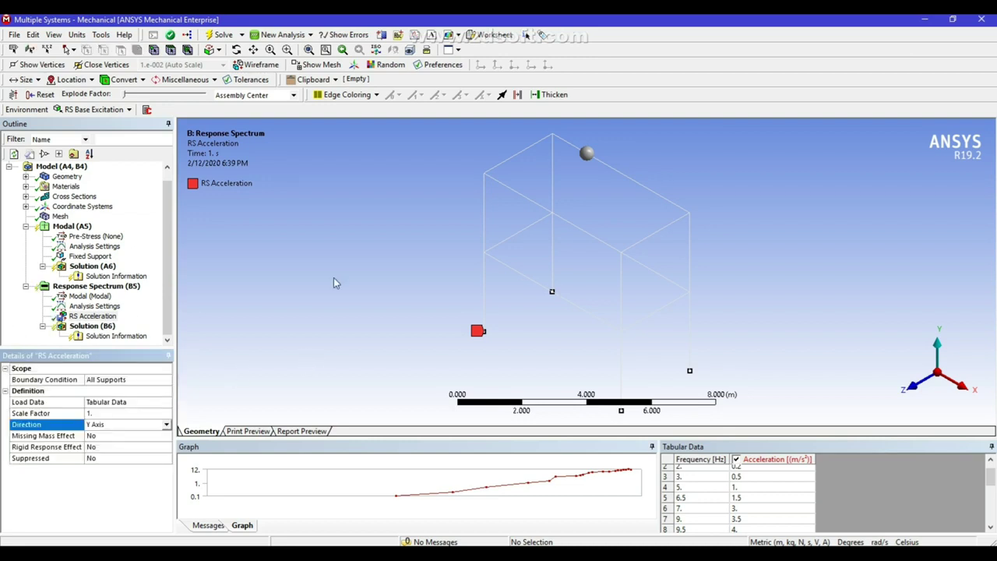
- Insert a Total Deformation result under the Response Spectrum solution and solve the analysis
{"action": "left_click_drag", "start_coordinate": [168, 264], "coordinate": [169, 283]}
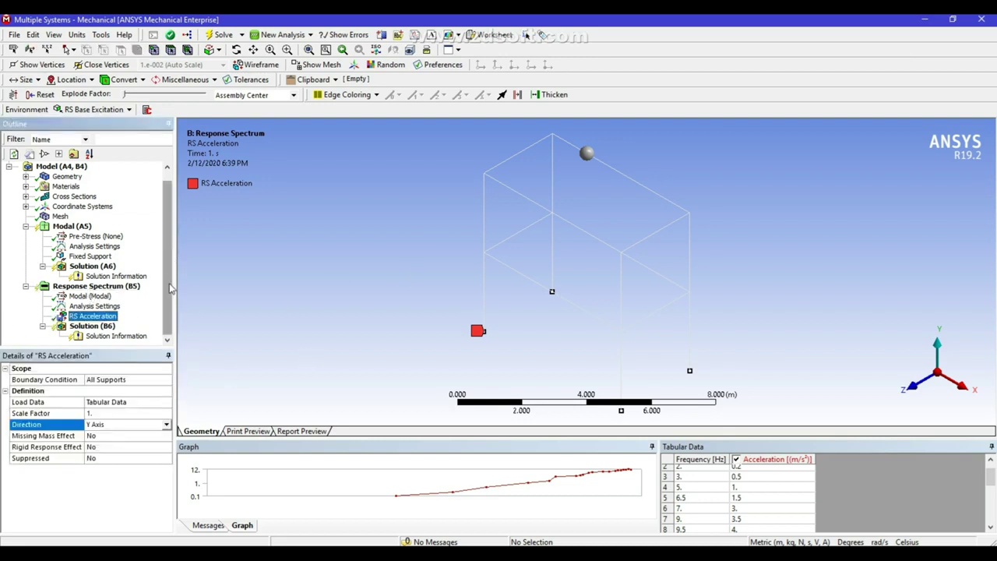
{"action": "left_click", "coordinate": [93, 326]}
{"action": "right_click", "coordinate": [100, 328]}
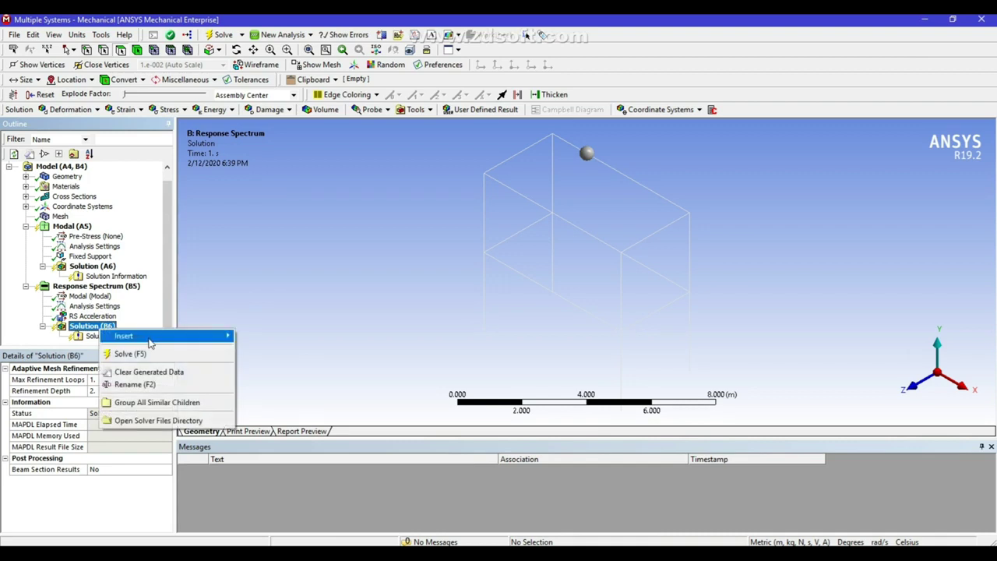
{"action": "mouse_move", "coordinate": [150, 343]}
{"action": "mouse_move", "coordinate": [277, 338]}
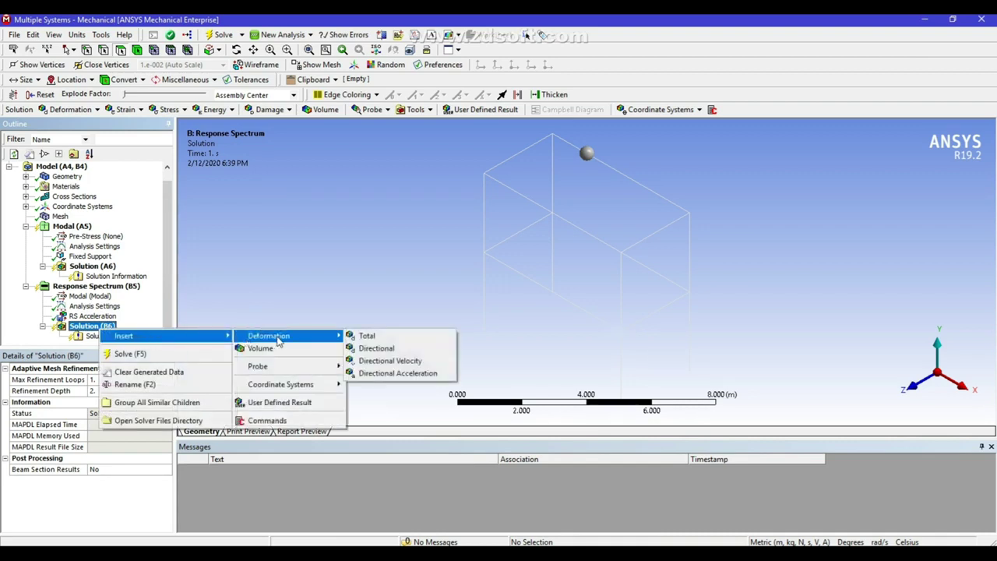
{"action": "left_click", "coordinate": [383, 336]}
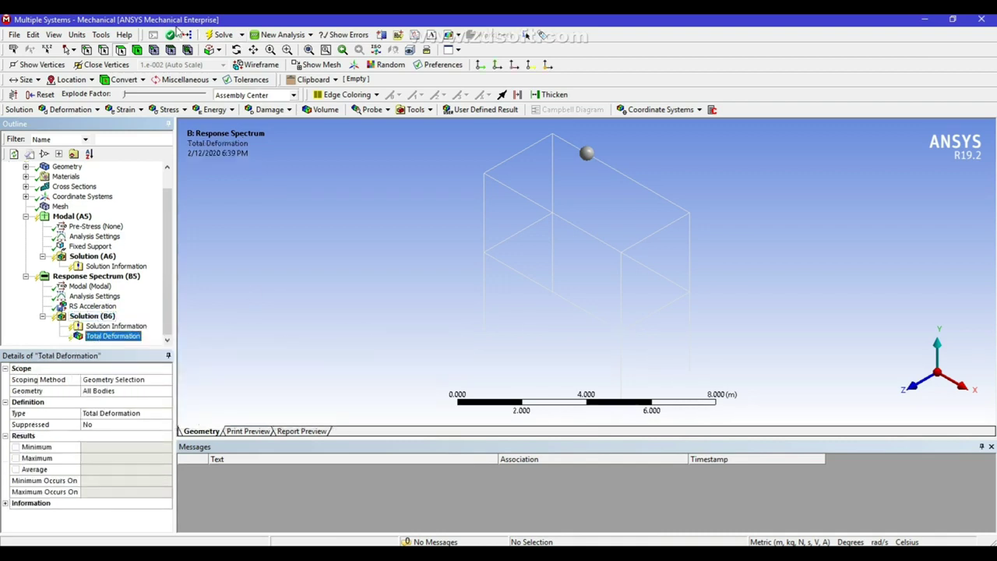
{"action": "left_click", "coordinate": [223, 34]}
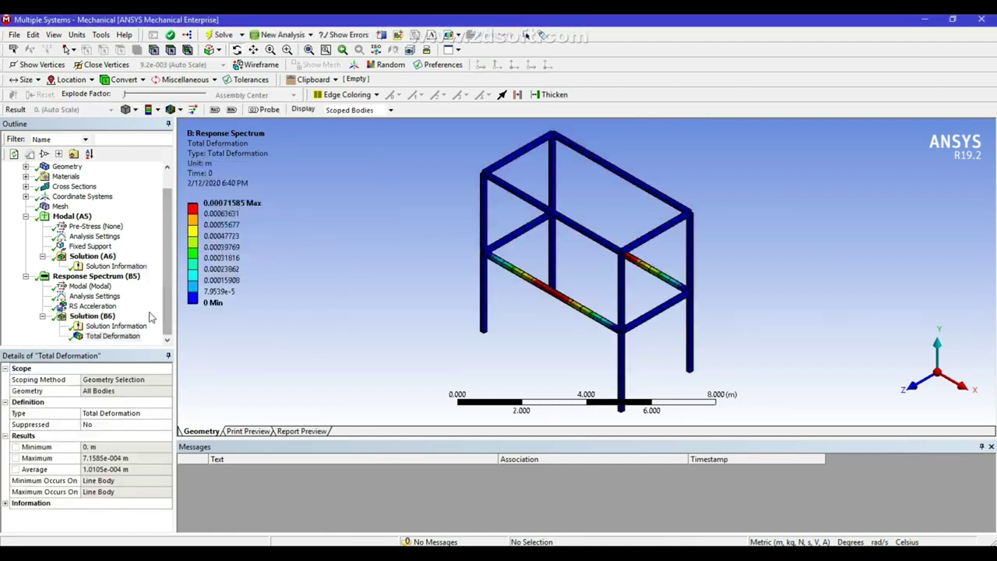
- Examine the Total Deformation contour of the Response Spectrum solution on the frame
{"action": "left_click", "coordinate": [113, 336]}
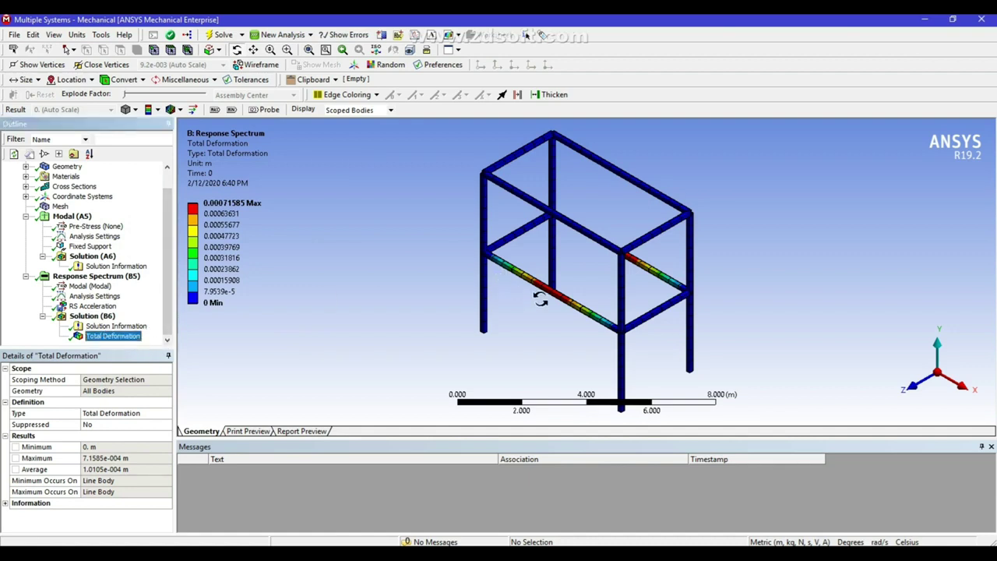
{"action": "scroll", "coordinate": [540, 292], "scroll_direction": "up", "scroll_amount": 1}
{"action": "scroll", "coordinate": [540, 292], "scroll_direction": "down", "scroll_amount": 1}
{"action": "scroll", "coordinate": [541, 290], "scroll_direction": "up", "scroll_amount": 1}
{"action": "scroll", "coordinate": [541, 290], "scroll_direction": "down", "scroll_amount": 1}
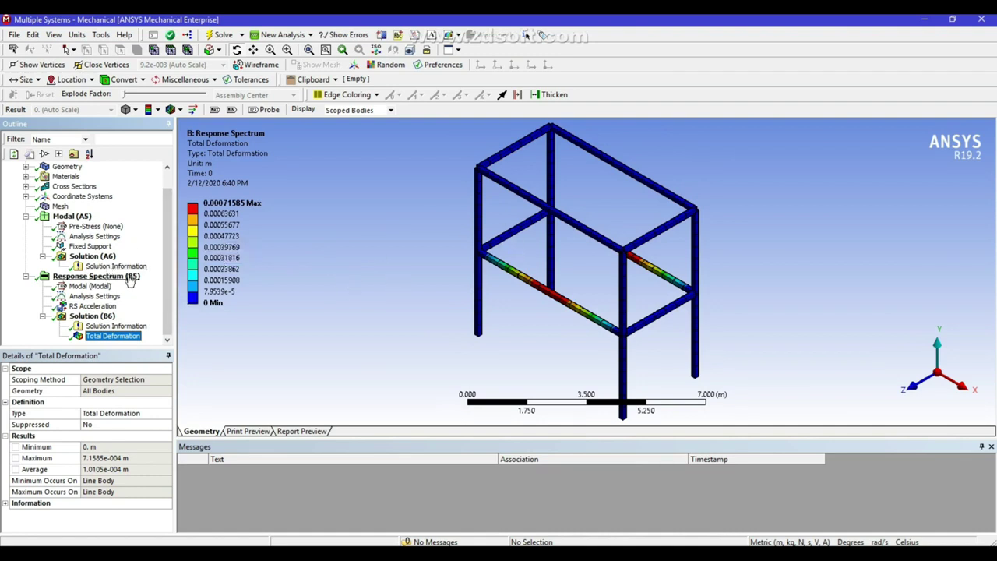
- Review the RS Acceleration load's settings and the load types that can be inserted in the Response Spectrum analysis
{"action": "left_click", "coordinate": [101, 307]}
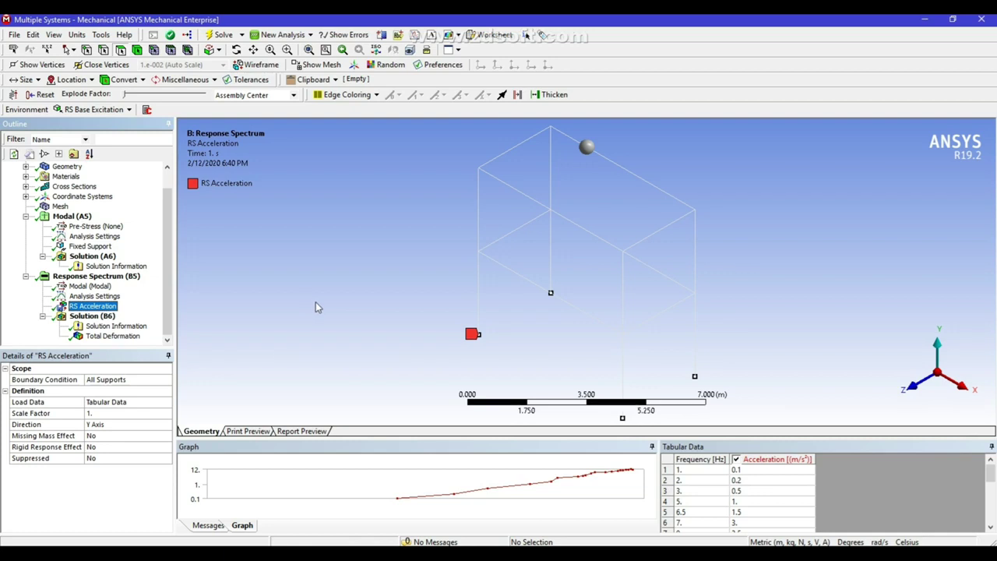
{"action": "right_click", "coordinate": [99, 278]}
{"action": "mouse_move", "coordinate": [140, 288]}
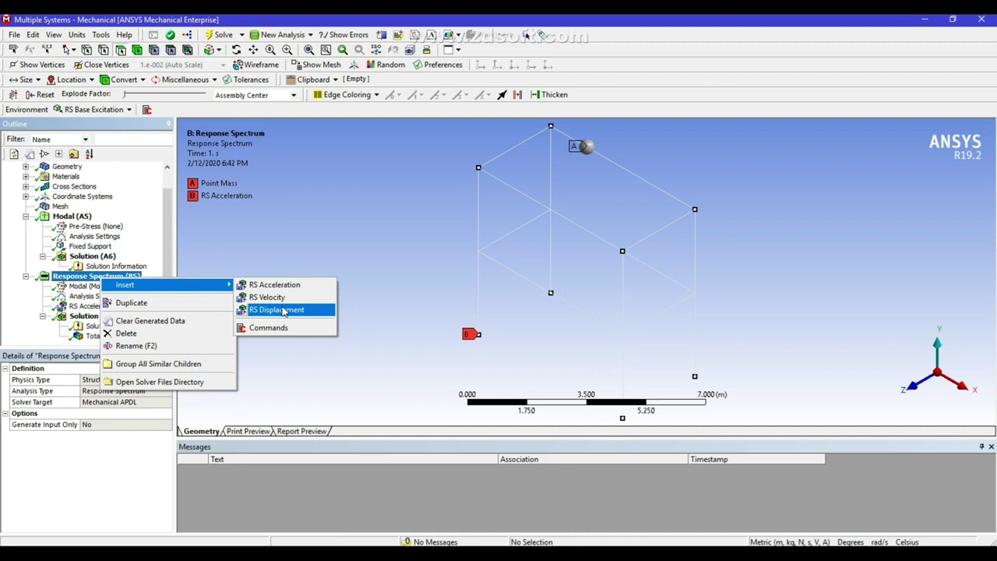
{"action": "left_click", "coordinate": [385, 290]}
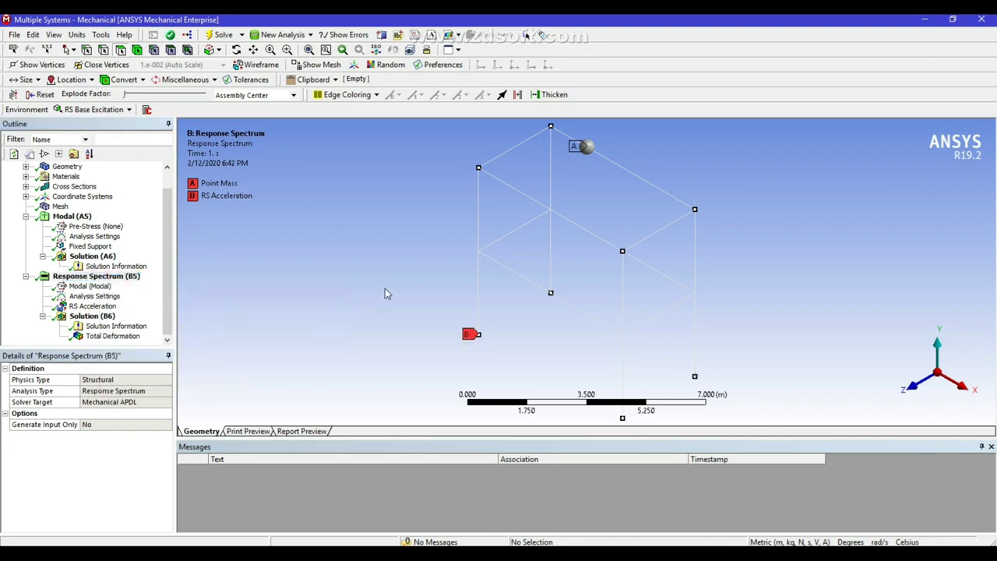